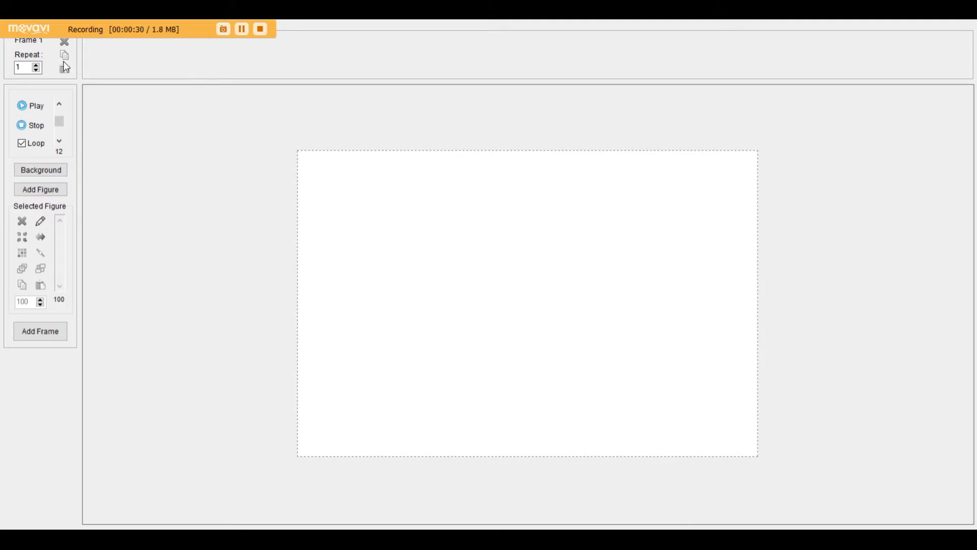
- Review the animation options for canvas dimensions, onion skins, figure handles and language
{"action": "left_click", "coordinate": [27, 21]}
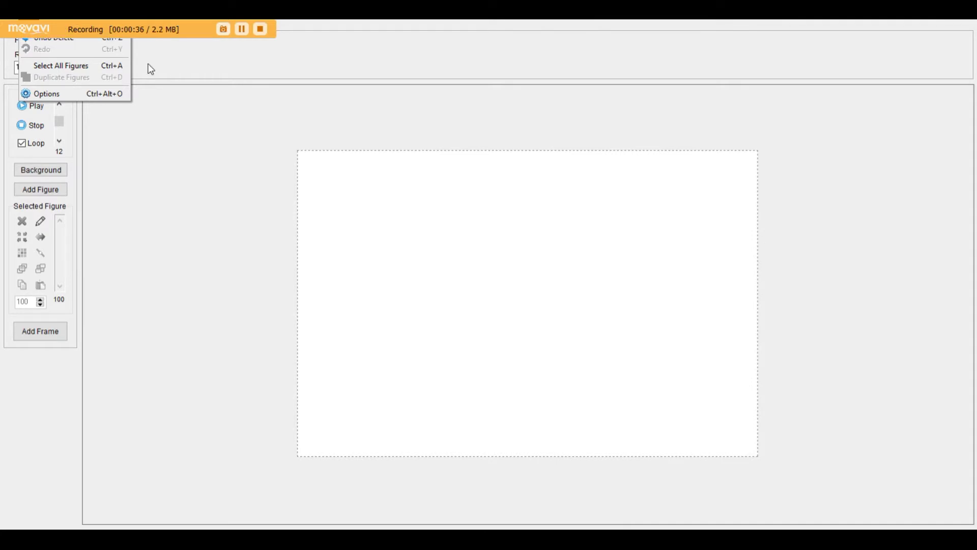
{"action": "left_click", "coordinate": [105, 96]}
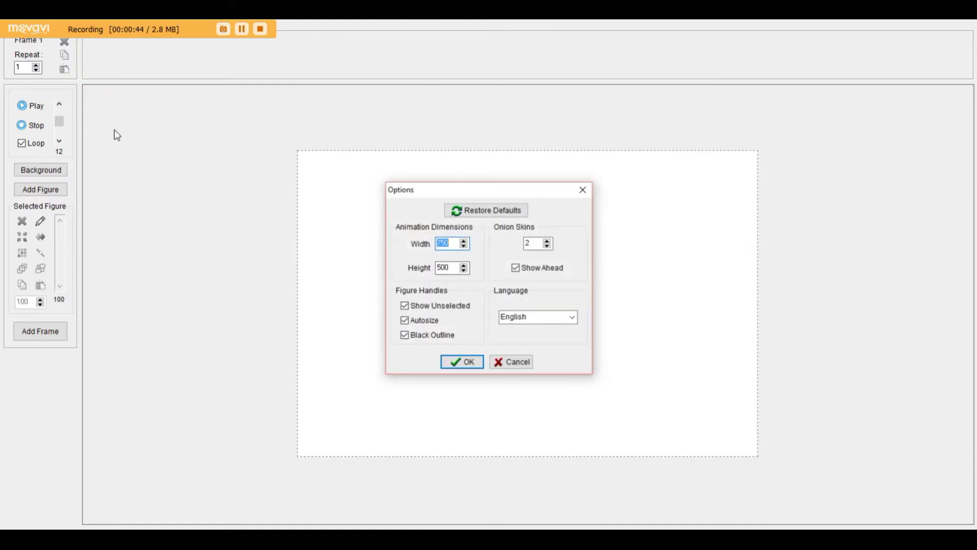
{"action": "left_click", "coordinate": [33, 24]}
{"action": "left_click", "coordinate": [61, 92]}
{"action": "key", "text": "Return"}
- Add a default stick figure to the empty canvas and set its scale to 200
{"action": "left_click", "coordinate": [41, 190]}
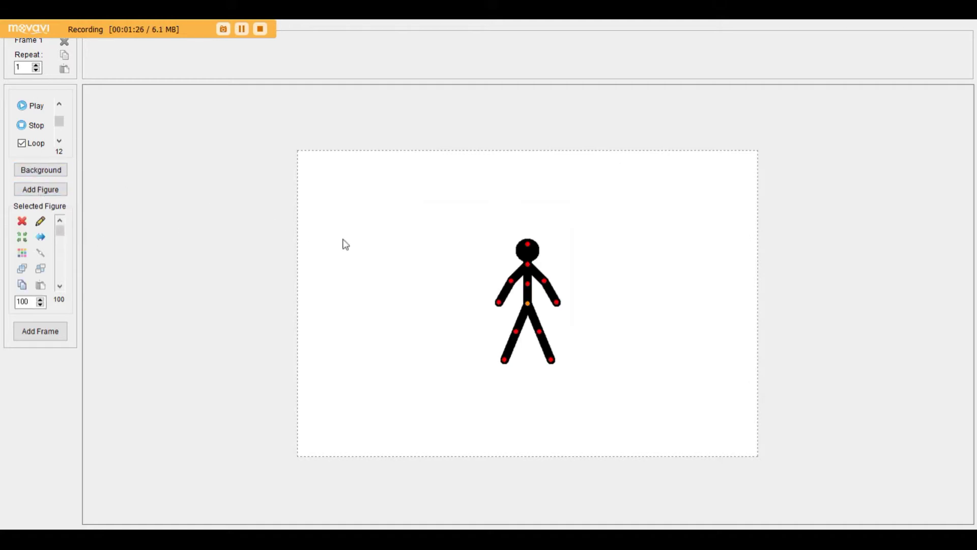
{"action": "left_click_drag", "start_coordinate": [528, 303], "coordinate": [514, 305]}
{"action": "double_click", "coordinate": [30, 301]}
{"action": "key", "text": "BackSpace"}
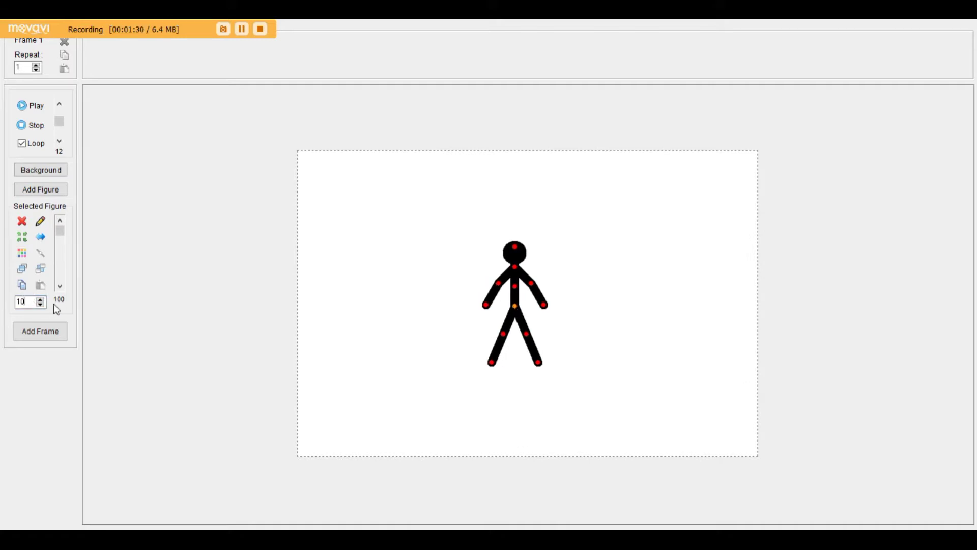
{"action": "type", "text": "200"}
{"action": "key", "text": "Return"}
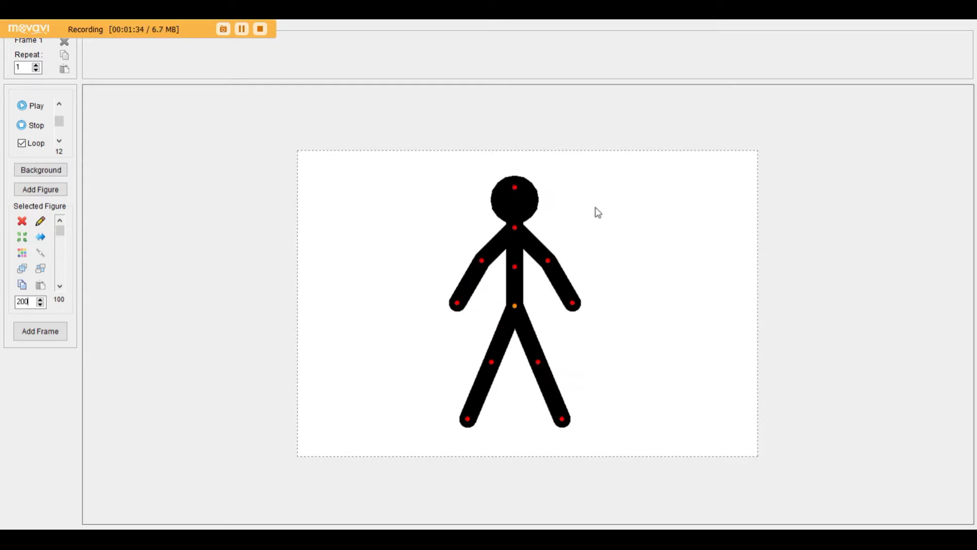
- Set the animation width to 500 in the options and move the stick figure to the centre of the canvas
{"action": "left_click", "coordinate": [26, 19]}
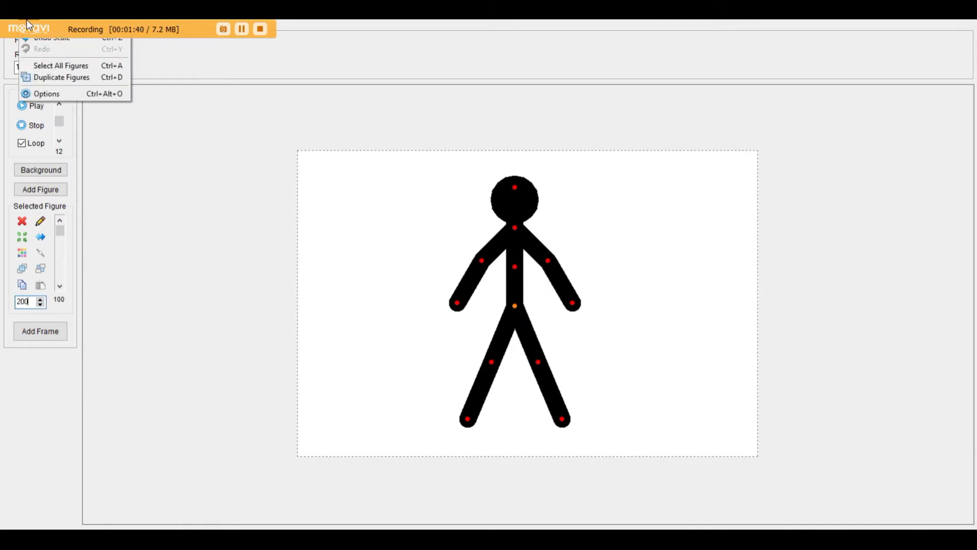
{"action": "left_click", "coordinate": [36, 93]}
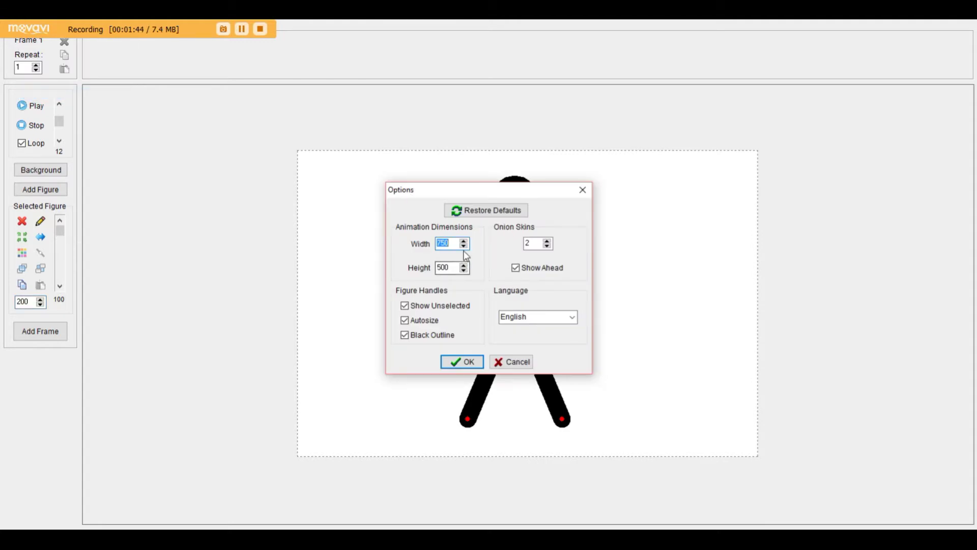
{"action": "type", "text": "745"}
{"action": "left_click", "coordinate": [463, 247]}
{"action": "left_click", "coordinate": [455, 246]}
{"action": "key", "text": "BackSpace"}
{"action": "key", "text": "BackSpace"}
{"action": "key", "text": "BackSpace"}
{"action": "type", "text": "500"}
{"action": "left_click", "coordinate": [472, 364]}
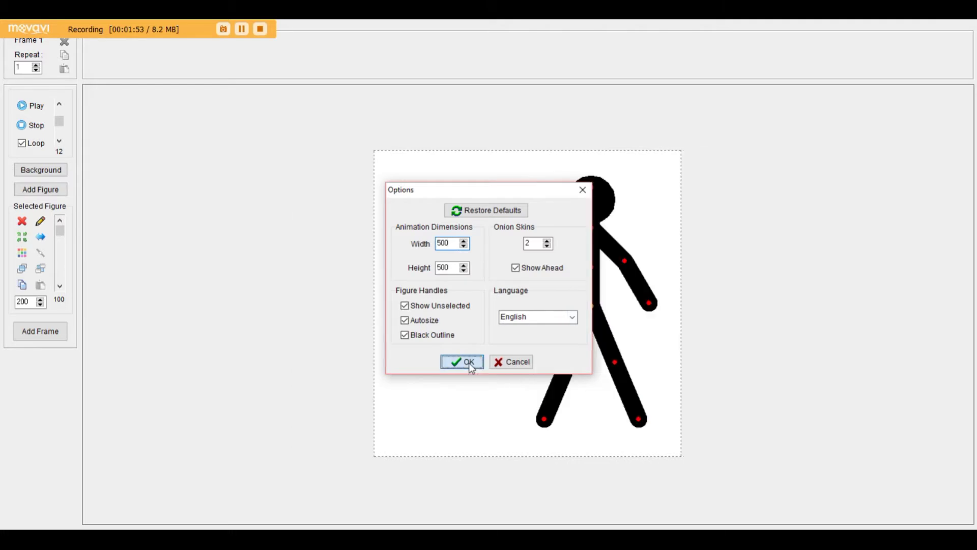
{"action": "left_click_drag", "start_coordinate": [592, 307], "coordinate": [526, 310]}
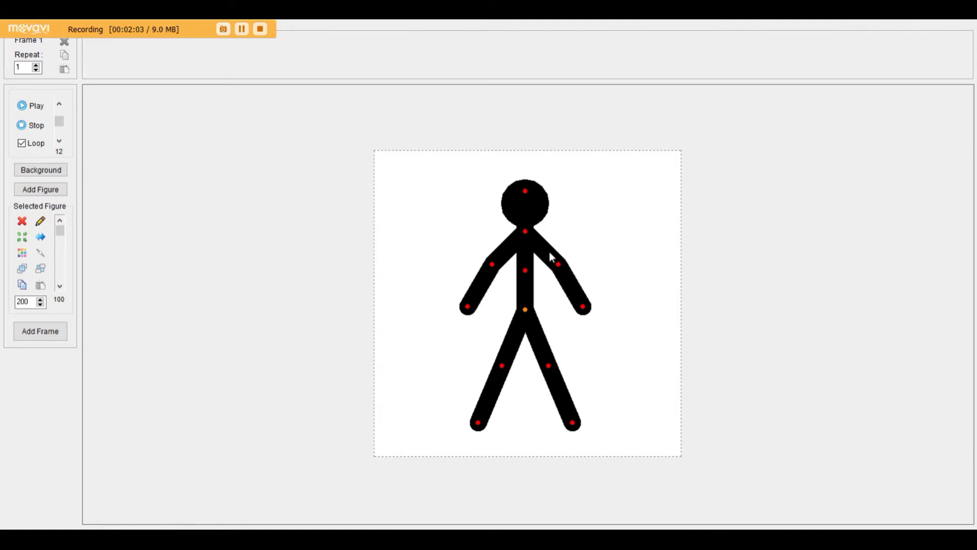
- Delete the default stick figure and load the "basic stick" figure type from the stick figures folder
{"action": "left_click", "coordinate": [20, 221]}
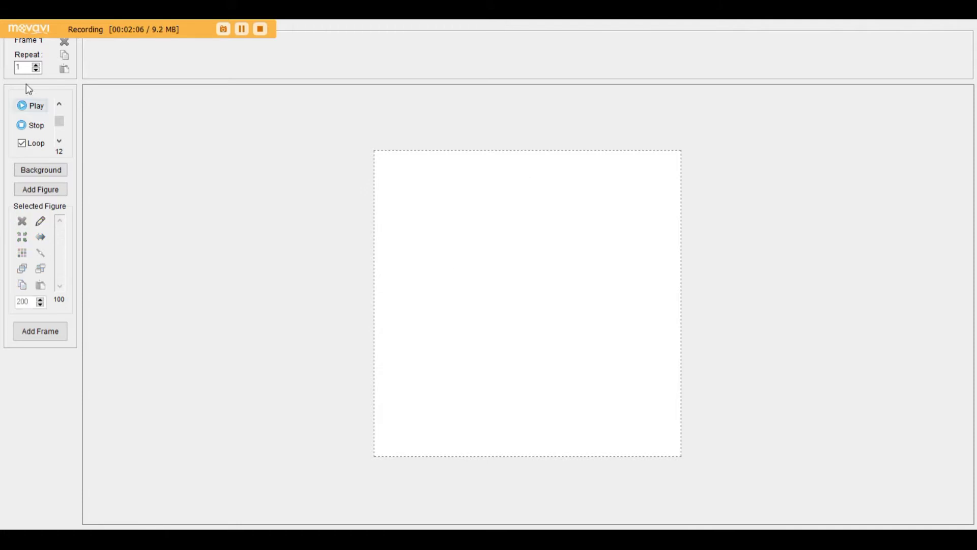
{"action": "left_click", "coordinate": [8, 23]}
{"action": "left_click", "coordinate": [26, 128]}
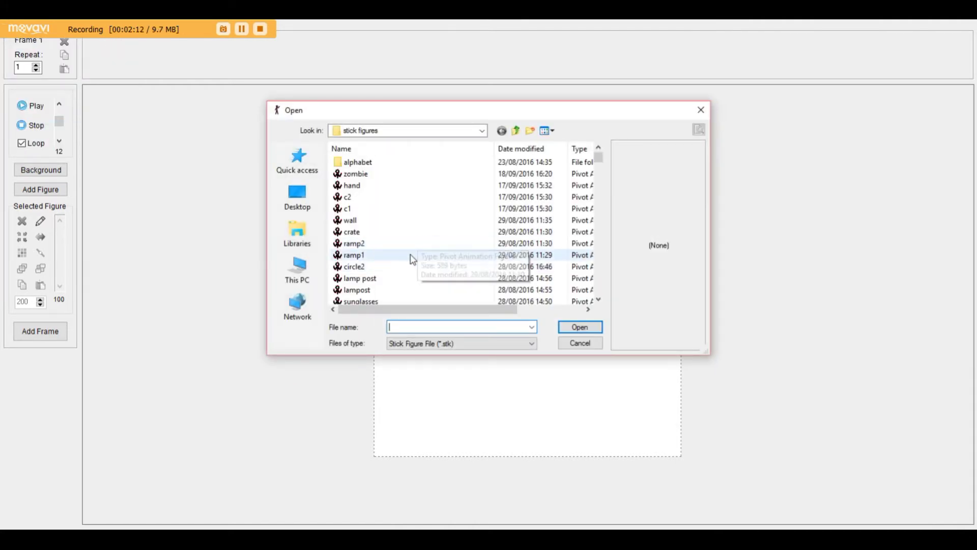
{"action": "left_click", "coordinate": [405, 175]}
{"action": "scroll", "coordinate": [407, 265], "scroll_direction": "down", "scroll_amount": 1}
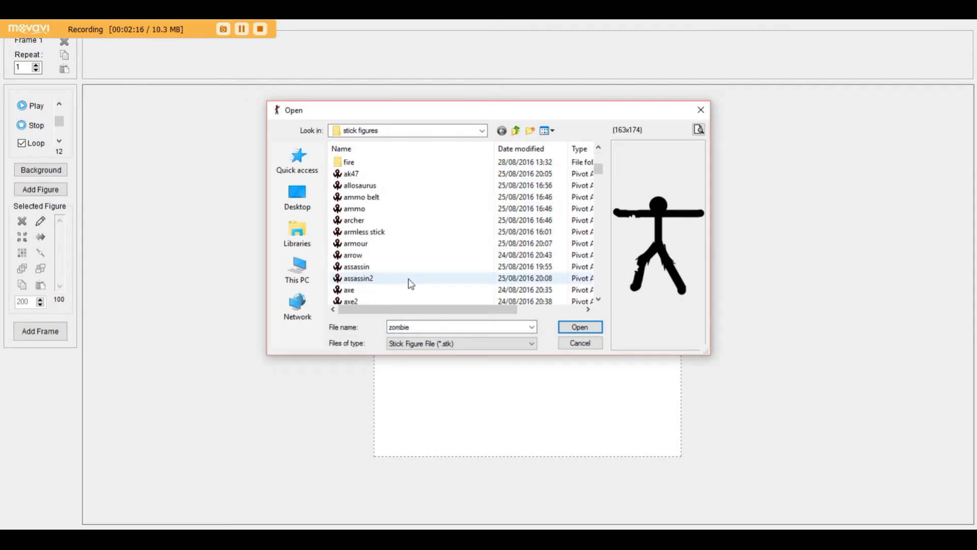
{"action": "scroll", "coordinate": [395, 277], "scroll_direction": "down", "scroll_amount": 3}
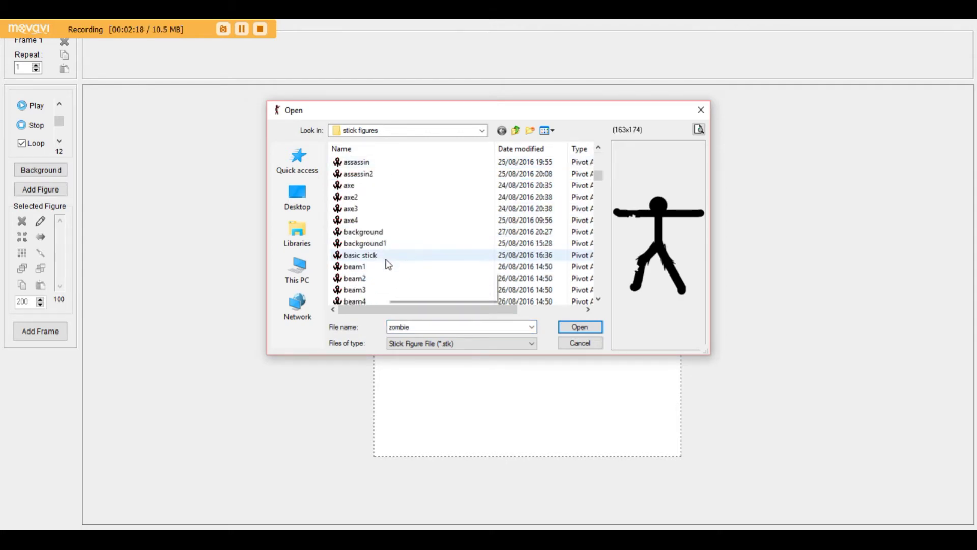
{"action": "left_click", "coordinate": [387, 255]}
{"action": "left_click", "coordinate": [584, 329]}
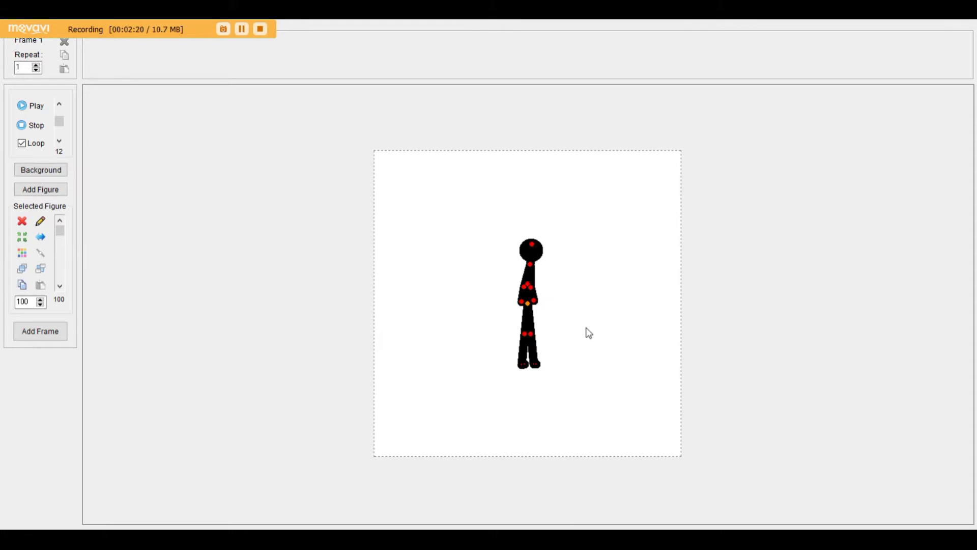
- Set the scale of the basic stick figure to 200
{"action": "left_click", "coordinate": [34, 303]}
{"action": "key", "text": "BackSpace"}
{"action": "key", "text": "BackSpace"}
{"action": "key", "text": "BackSpace"}
{"action": "type", "text": "200"}
{"action": "key", "text": "Return"}
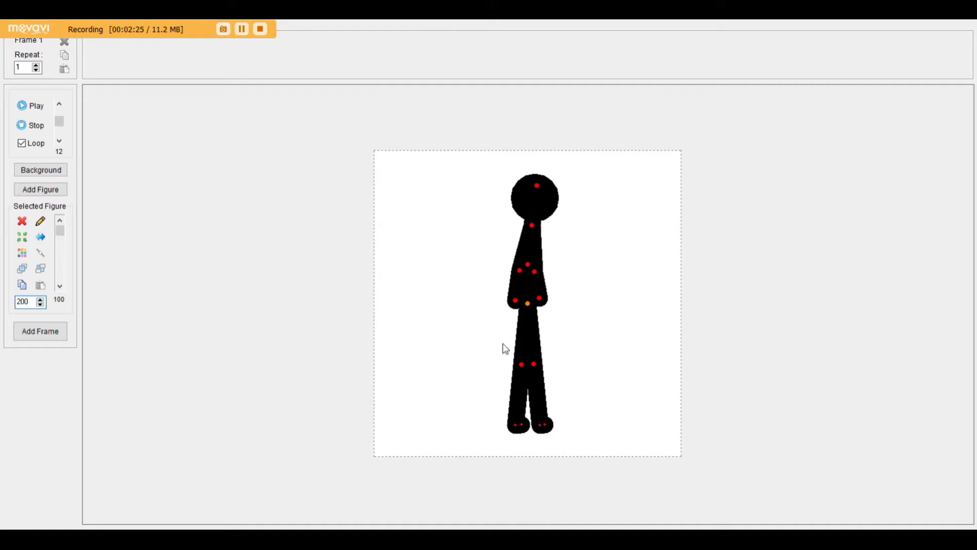
- Pose the basic stick figure as a runner, with both knees bent, the arms swung apart and the torso leaning forward
{"action": "left_click_drag", "start_coordinate": [534, 364], "coordinate": [582, 352]}
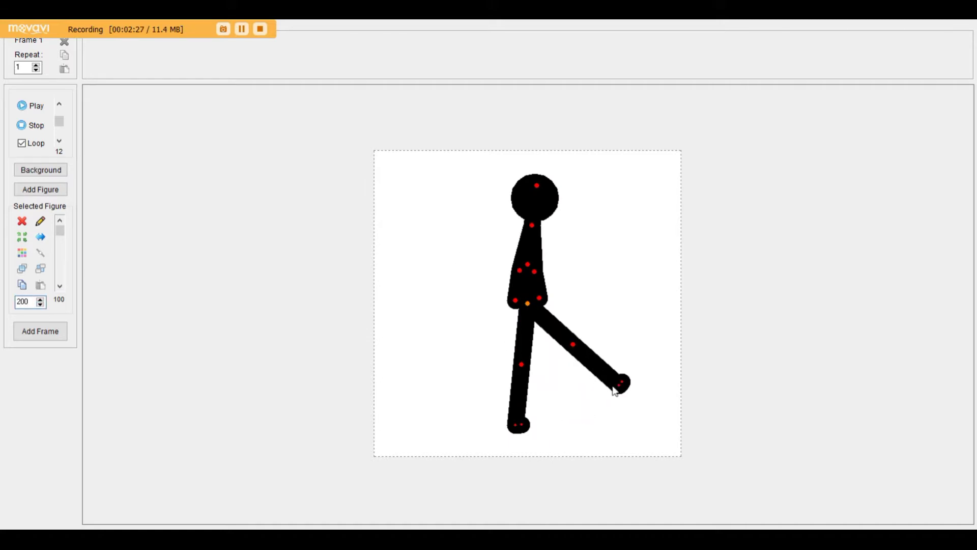
{"action": "left_click_drag", "start_coordinate": [622, 387], "coordinate": [568, 408]}
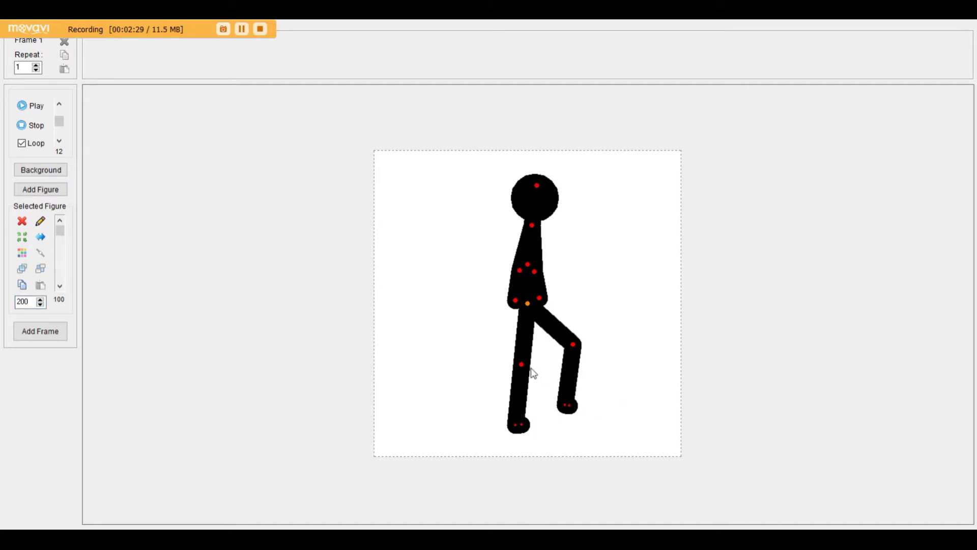
{"action": "left_click_drag", "start_coordinate": [522, 366], "coordinate": [508, 362]}
{"action": "left_click_drag", "start_coordinate": [484, 422], "coordinate": [479, 374]}
{"action": "left_click_drag", "start_coordinate": [536, 272], "coordinate": [582, 260]}
{"action": "left_click_drag", "start_coordinate": [514, 268], "coordinate": [575, 243]}
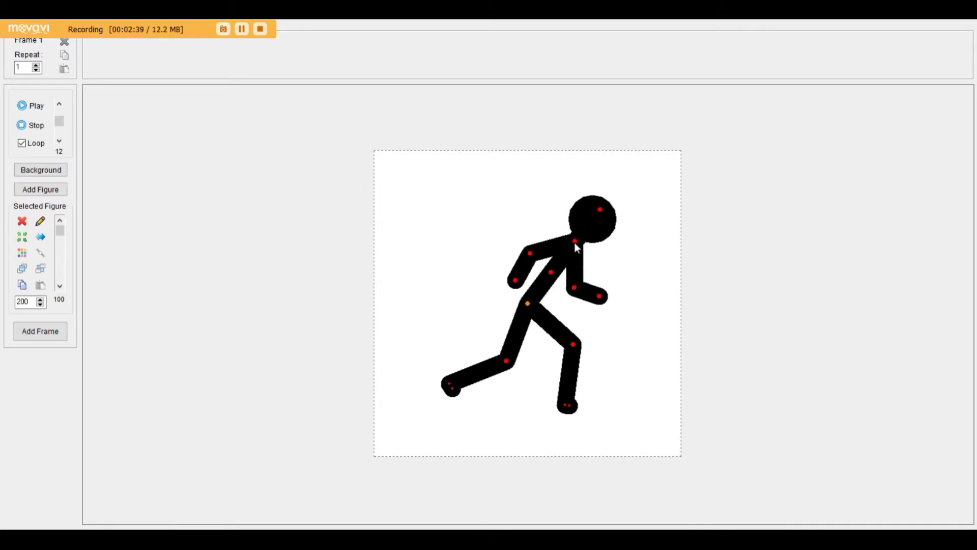
- Shift the running figure slightly down and to the left, and widen its stride by adjusting both legs
{"action": "left_click_drag", "start_coordinate": [527, 306], "coordinate": [511, 322]}
{"action": "left_click_drag", "start_coordinate": [551, 358], "coordinate": [570, 347]}
{"action": "left_click_drag", "start_coordinate": [492, 378], "coordinate": [469, 382]}
{"action": "left_click_drag", "start_coordinate": [535, 288], "coordinate": [539, 298]}
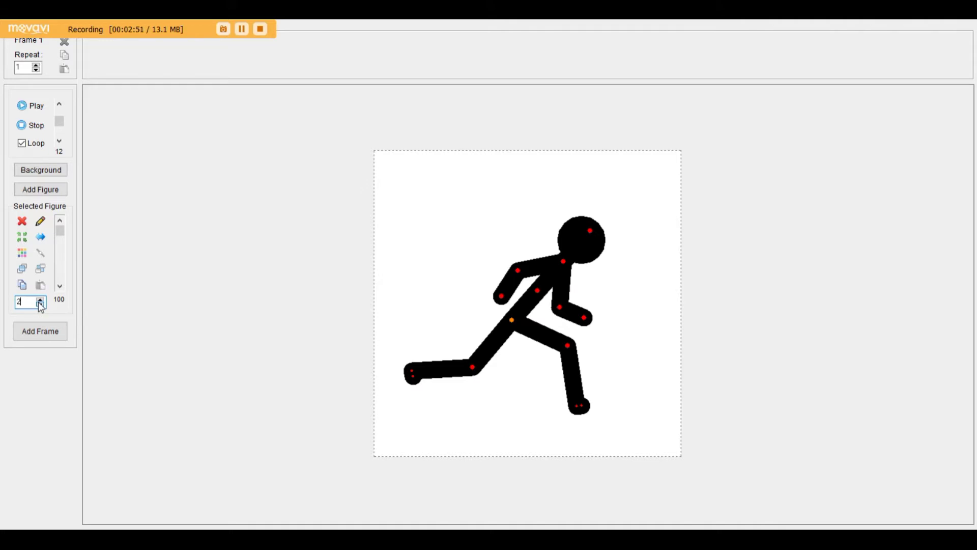
- Scale the running figure to 250, recentre it on the canvas and spread its arms further apart
{"action": "key", "text": "Return"}
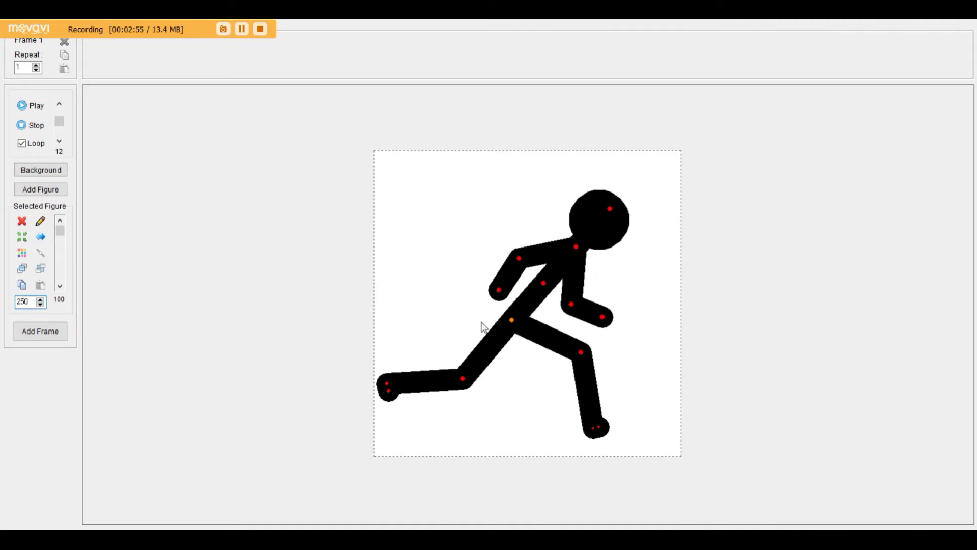
{"action": "left_click_drag", "start_coordinate": [512, 321], "coordinate": [532, 315]}
{"action": "left_click_drag", "start_coordinate": [591, 299], "coordinate": [610, 297]}
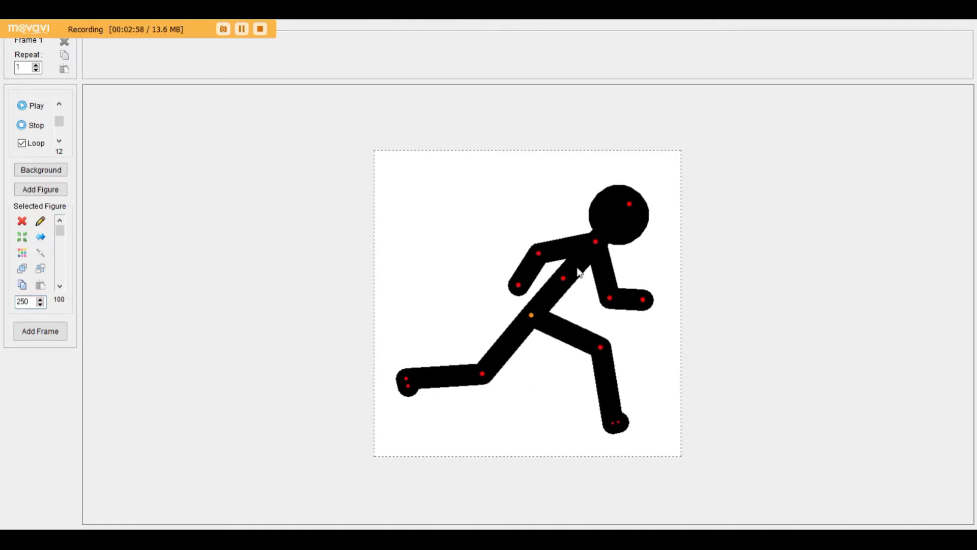
{"action": "left_click_drag", "start_coordinate": [545, 258], "coordinate": [543, 239]}
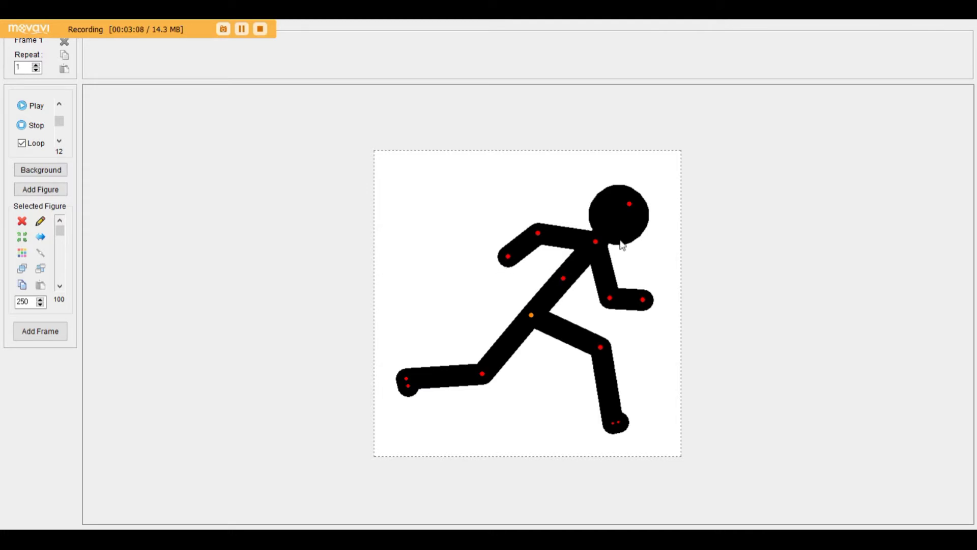
- Delete the running figure but keep "basic stick" in the list of figure types
{"action": "left_click", "coordinate": [22, 221]}
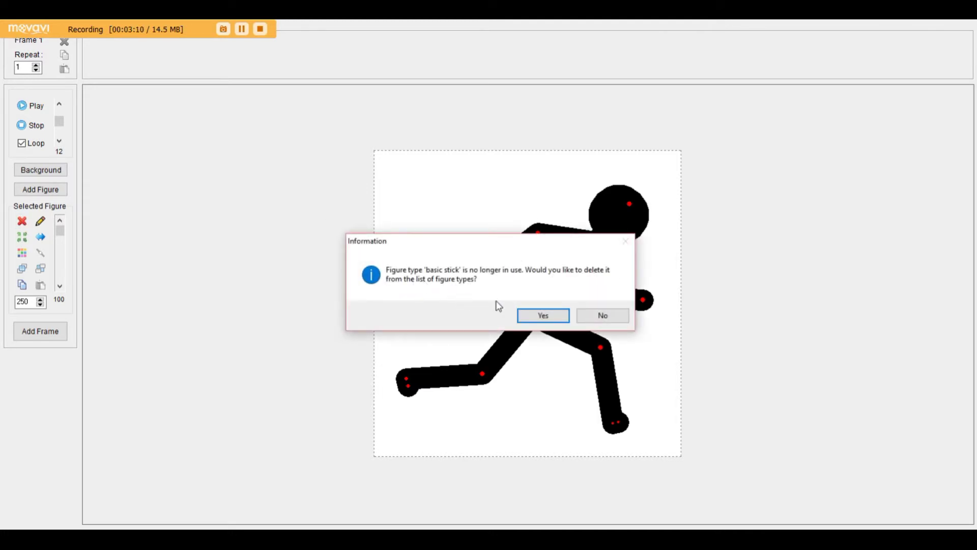
{"action": "left_click", "coordinate": [606, 314]}
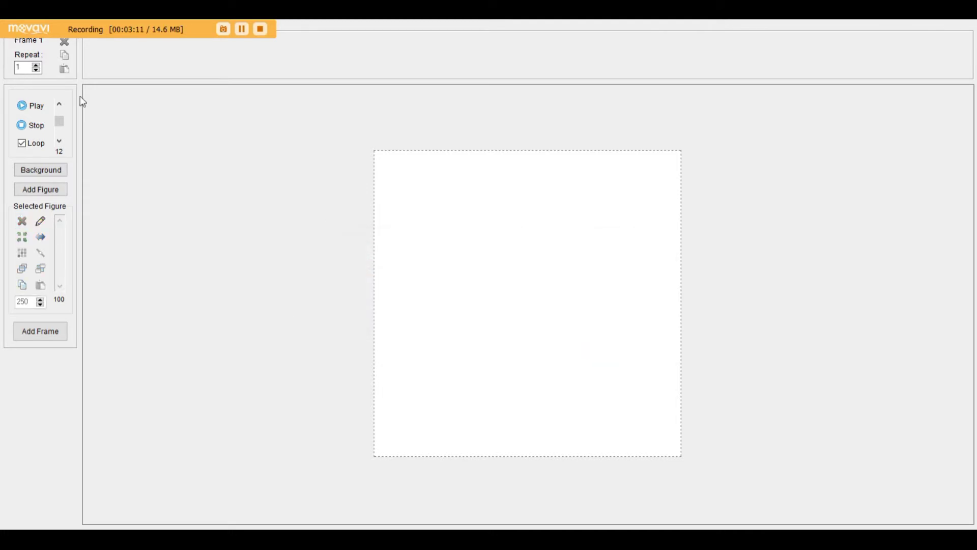
- Open the existing animation with the crate and ramps, stop its playback and examine individual frames such as 10 and 52
{"action": "left_click", "coordinate": [12, 26]}
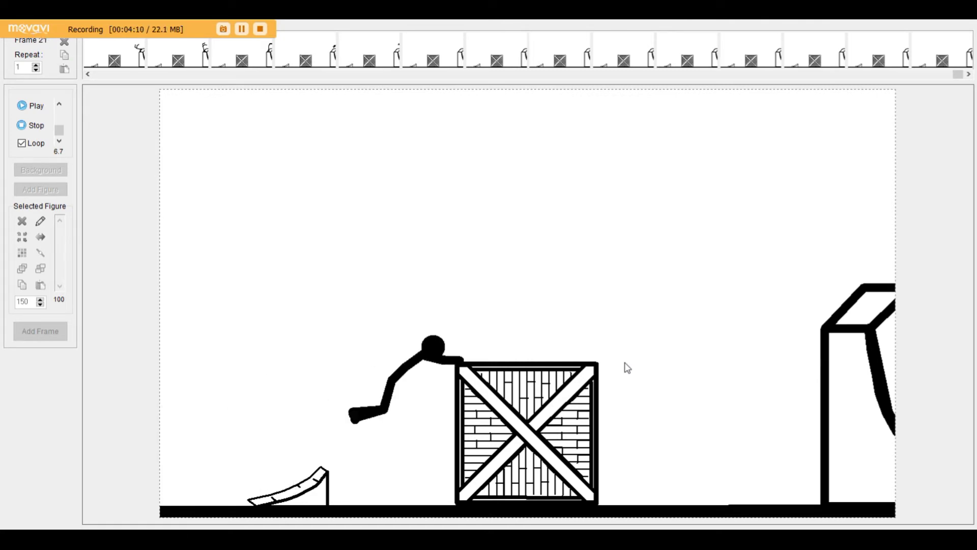
{"action": "left_click", "coordinate": [22, 126]}
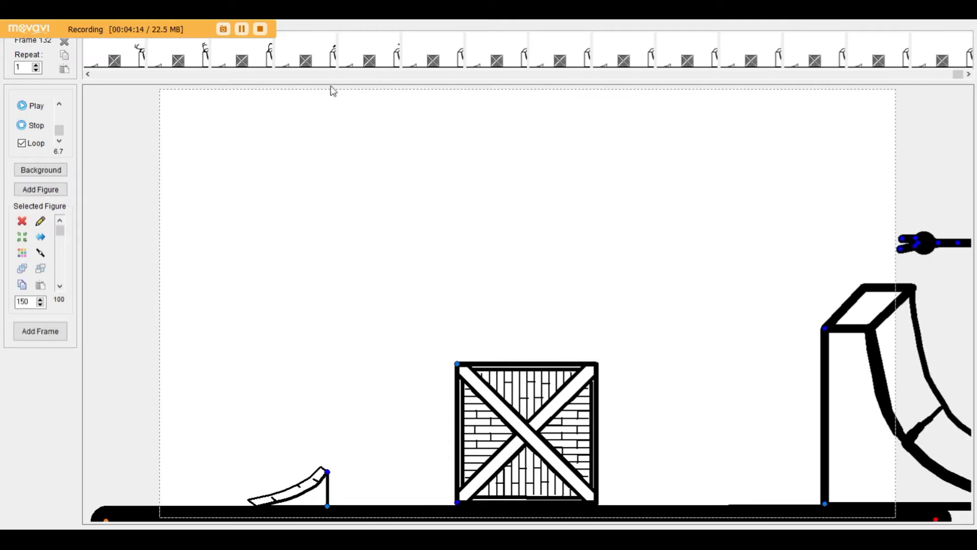
{"action": "left_click", "coordinate": [88, 75]}
{"action": "left_click_drag", "start_coordinate": [87, 75], "coordinate": [88, 74]}
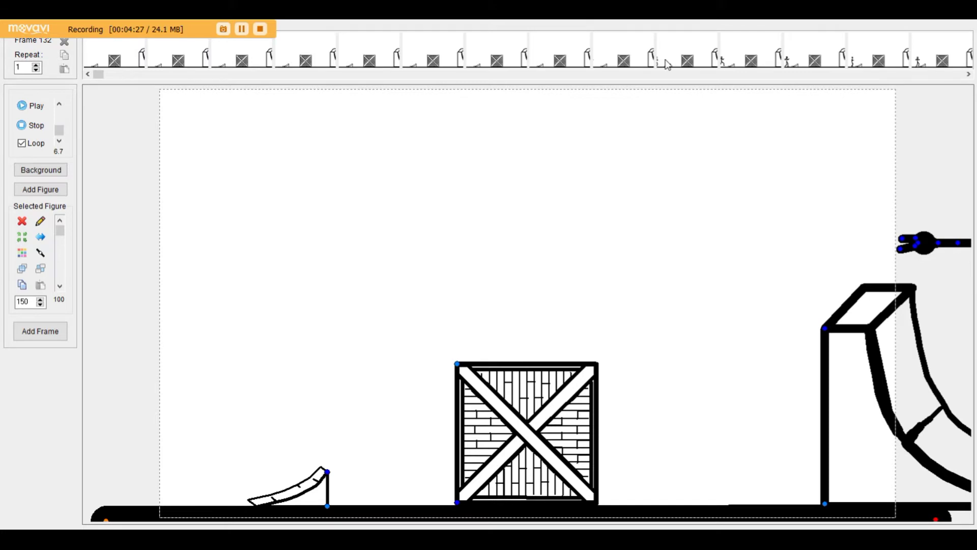
{"action": "left_click", "coordinate": [671, 64]}
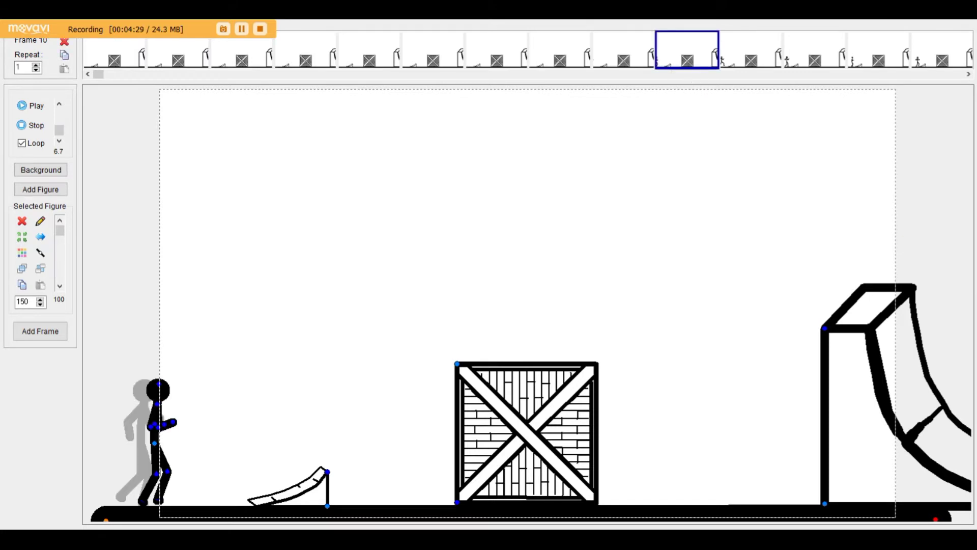
{"action": "right_click", "coordinate": [173, 529]}
{"action": "left_click", "coordinate": [402, 369]}
{"action": "left_click_drag", "start_coordinate": [98, 75], "coordinate": [442, 74]}
{"action": "left_click", "coordinate": [362, 49]}
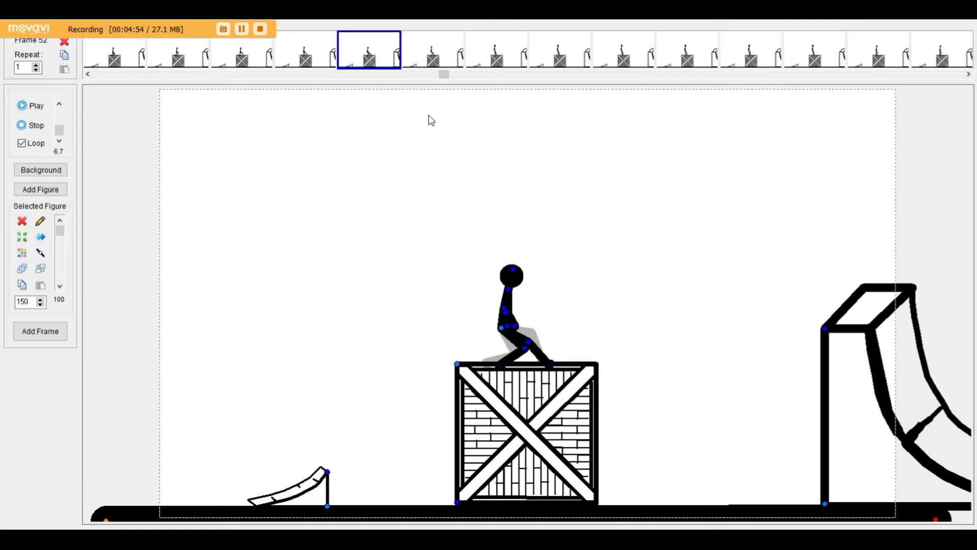
- Start a new animation and place a default stick figure on its blank canvas
{"action": "left_click", "coordinate": [5, 24]}
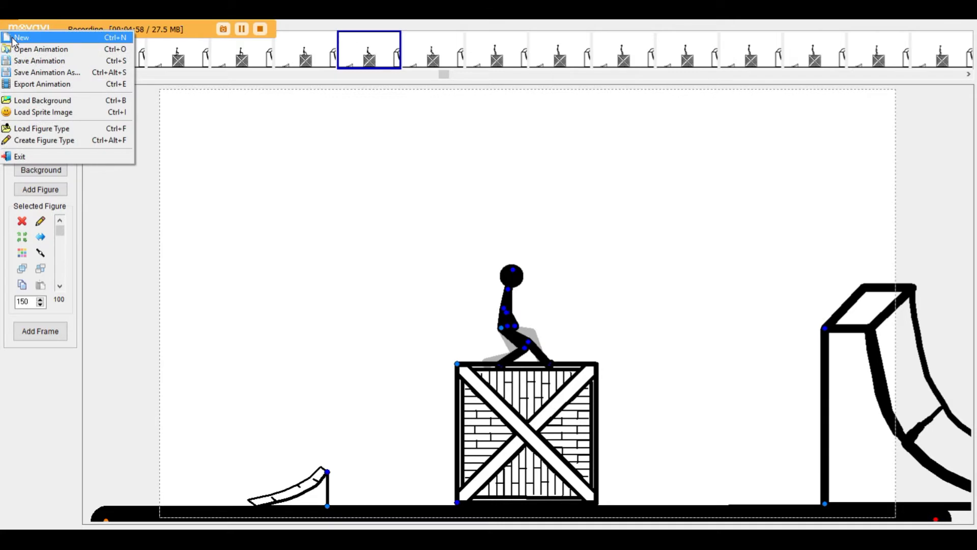
{"action": "left_click", "coordinate": [15, 36]}
{"action": "left_click", "coordinate": [498, 313]}
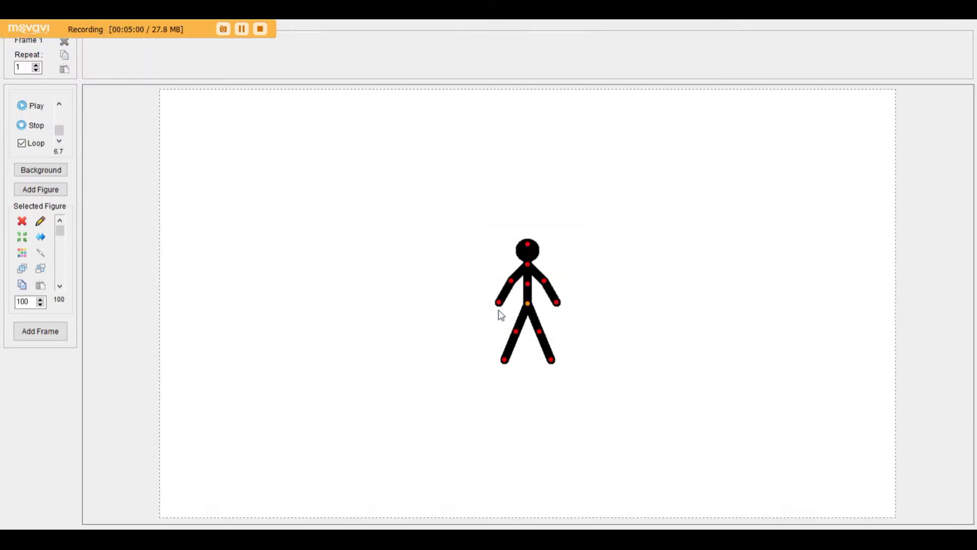
{"action": "left_click", "coordinate": [41, 170]}
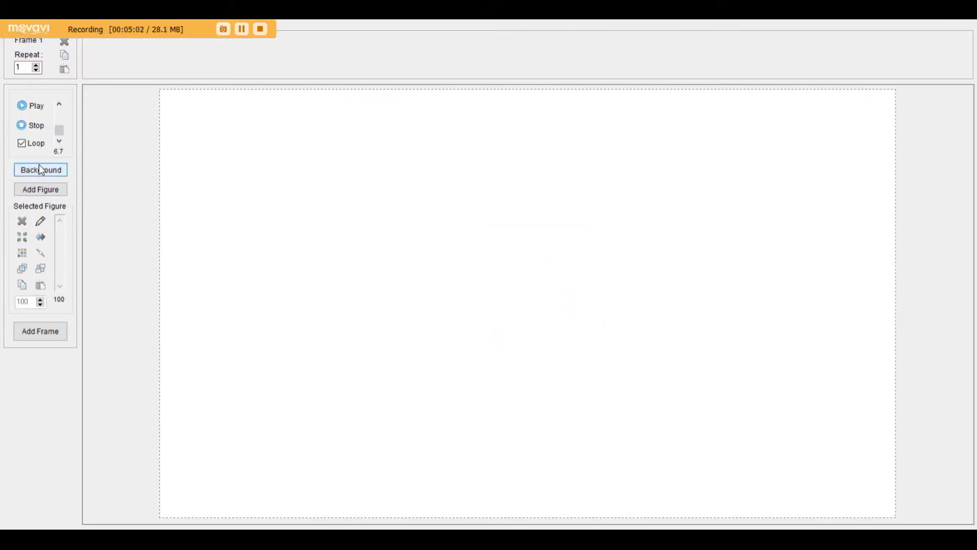
{"action": "left_click", "coordinate": [63, 192]}
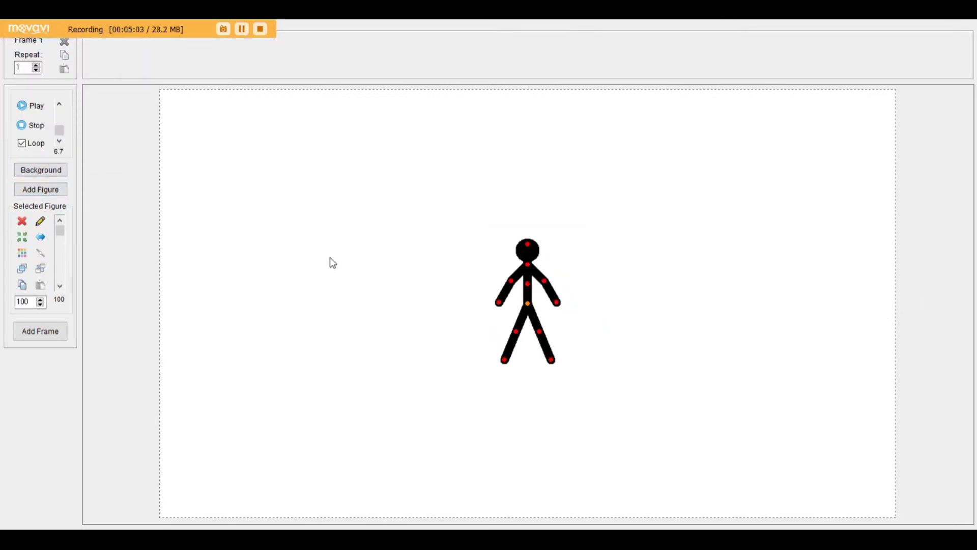
- Capture the standing pose as frame 1, and bend the figure's limbs and lean its torso forward into a running pose for frame 2
{"action": "left_click", "coordinate": [43, 339]}
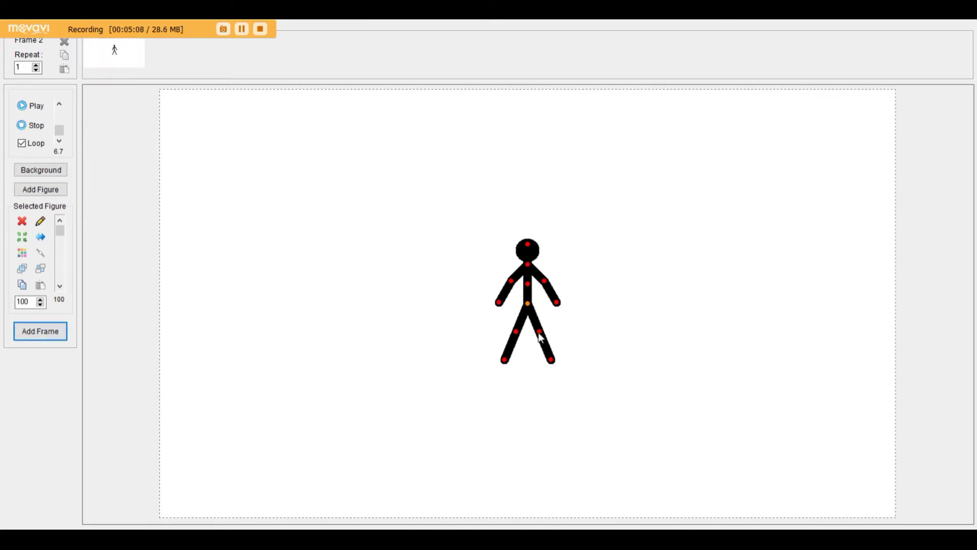
{"action": "left_click_drag", "start_coordinate": [552, 361], "coordinate": [565, 317]}
{"action": "left_click_drag", "start_coordinate": [508, 359], "coordinate": [484, 332]}
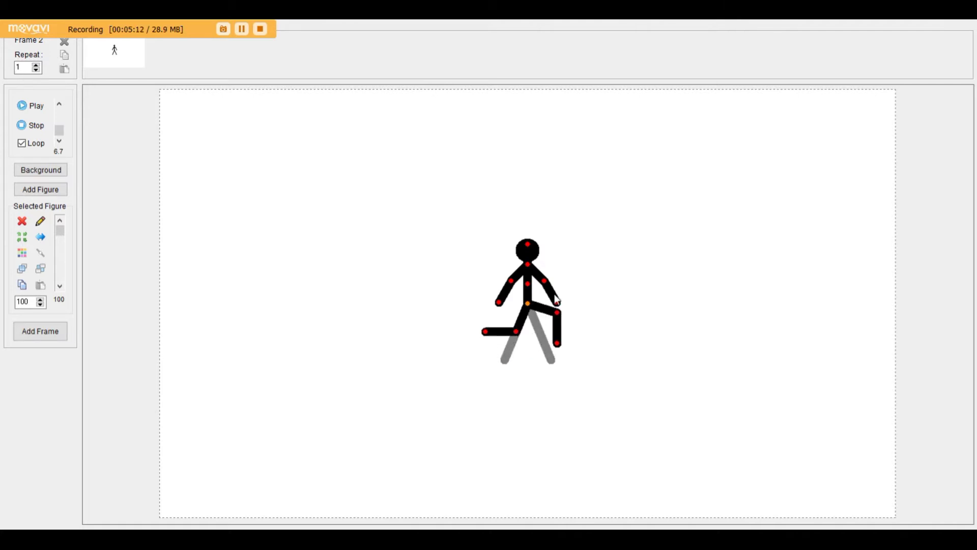
{"action": "left_click_drag", "start_coordinate": [557, 296], "coordinate": [564, 261]}
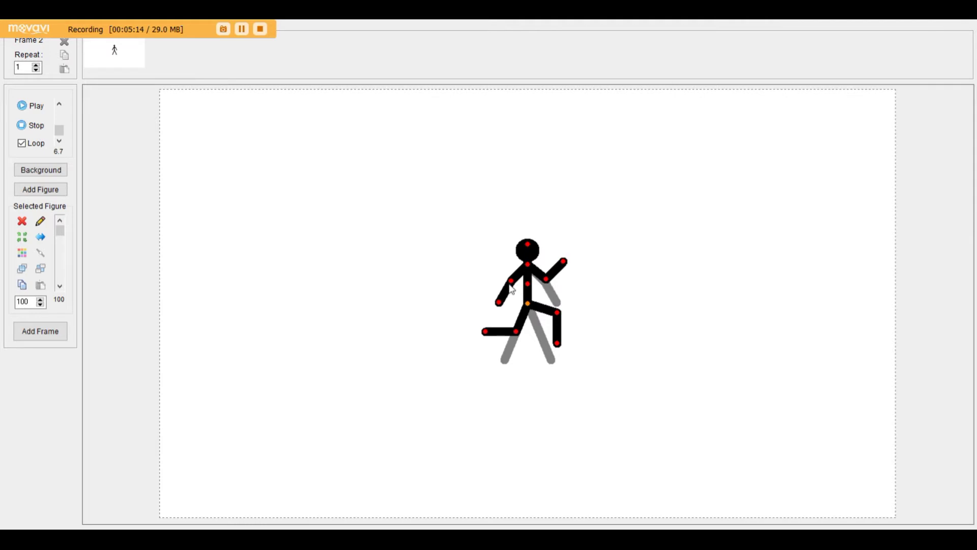
{"action": "left_click_drag", "start_coordinate": [500, 302], "coordinate": [539, 288]}
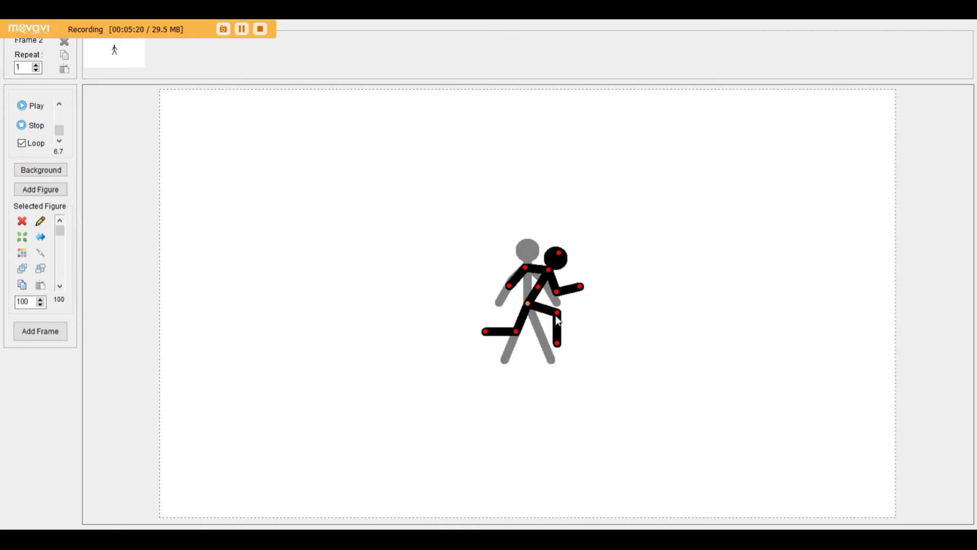
{"action": "left_click", "coordinate": [45, 332]}
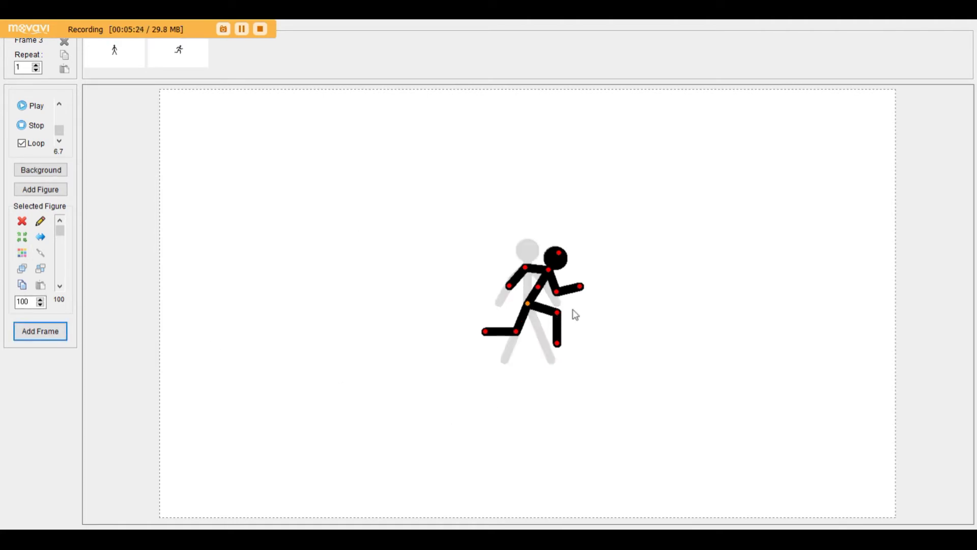
- Shift the runner's arms and legs through two further poses captured as frames 3 and 4, and play the animation
{"action": "mouse_move", "coordinate": [558, 313]}
{"action": "left_mouse_down"}
{"action": "mouse_move", "coordinate": [536, 333]}
{"action": "mouse_move", "coordinate": [558, 309]}
{"action": "mouse_move", "coordinate": [493, 297]}
{"action": "mouse_move", "coordinate": [563, 308]}
{"action": "left_mouse_up"}
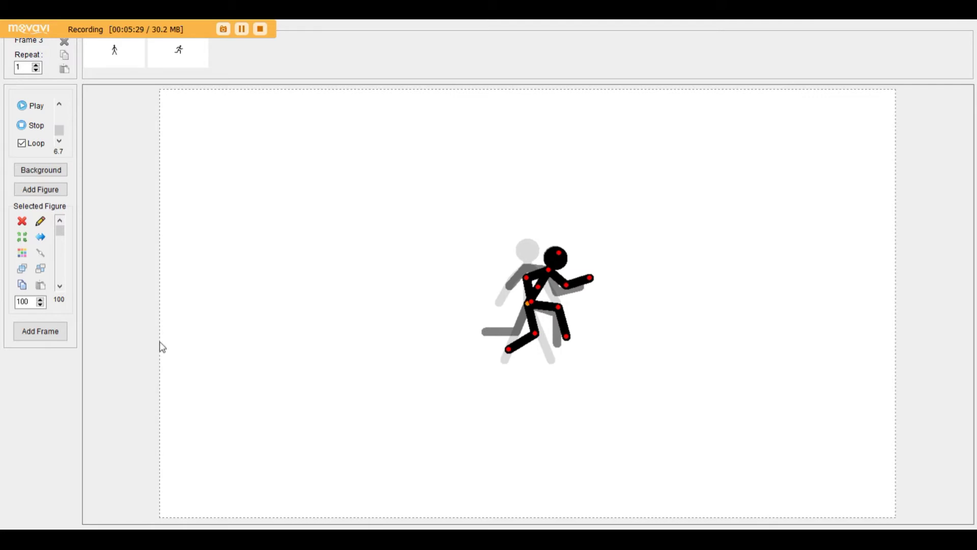
{"action": "left_click", "coordinate": [51, 334]}
{"action": "left_click_drag", "start_coordinate": [569, 292], "coordinate": [503, 322]}
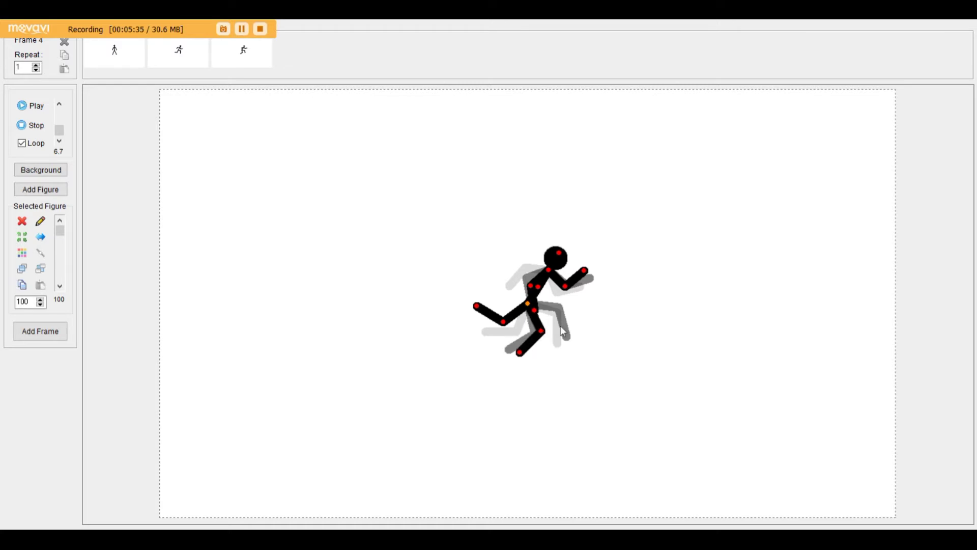
{"action": "left_click_drag", "start_coordinate": [536, 333], "coordinate": [558, 297]}
{"action": "left_click", "coordinate": [40, 333]}
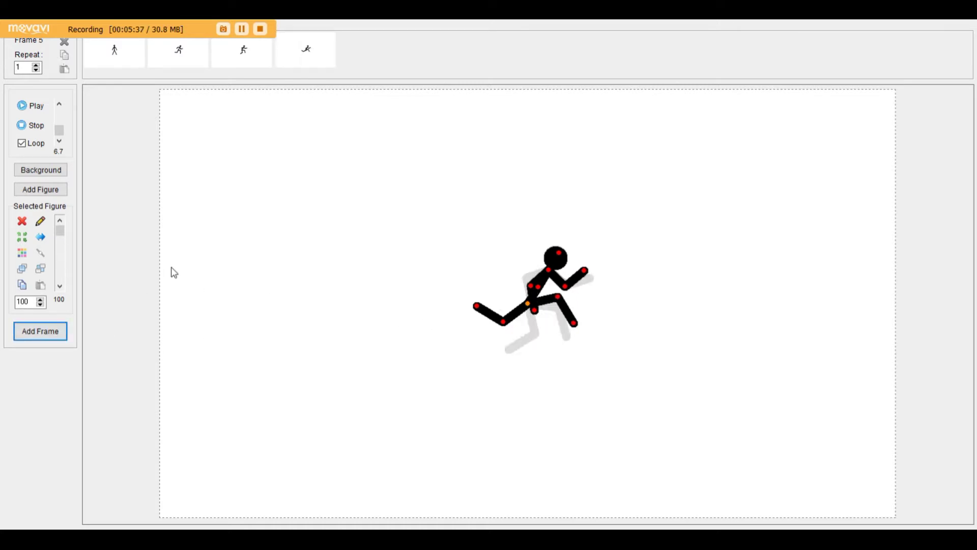
{"action": "left_click", "coordinate": [31, 106]}
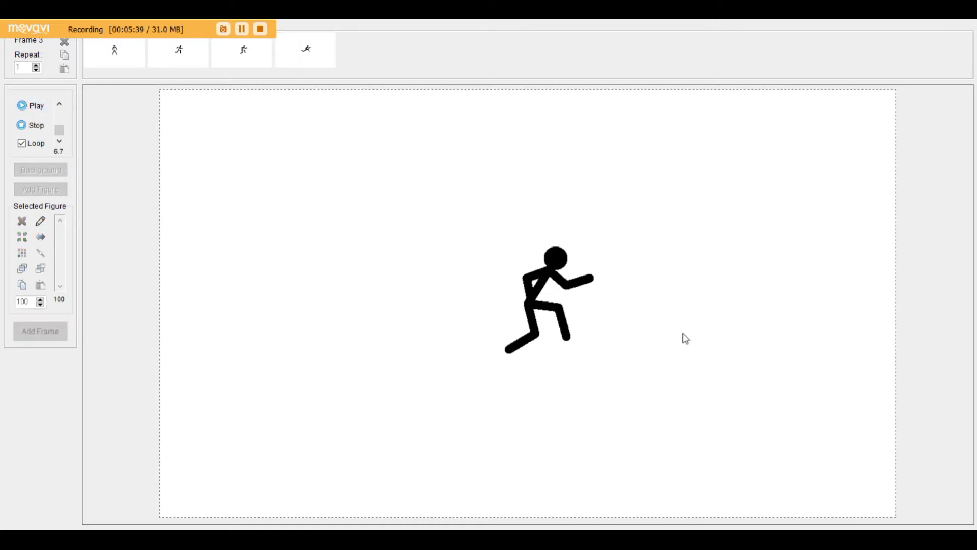
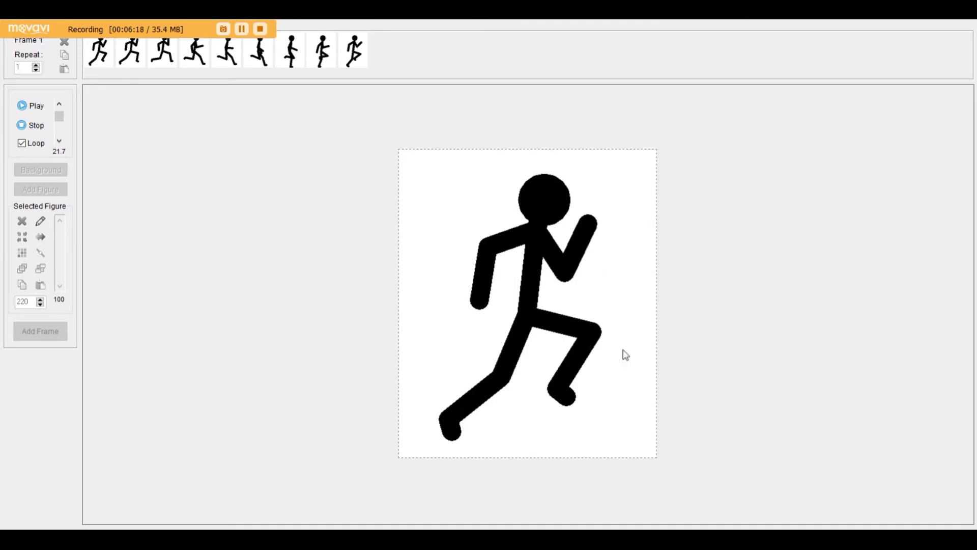
- Try slower and faster playback speeds on the looping run-cycle animation, settling on 33.3
{"action": "left_click_drag", "start_coordinate": [59, 122], "coordinate": [62, 137]}
{"action": "left_click_drag", "start_coordinate": [59, 121], "coordinate": [59, 114]}
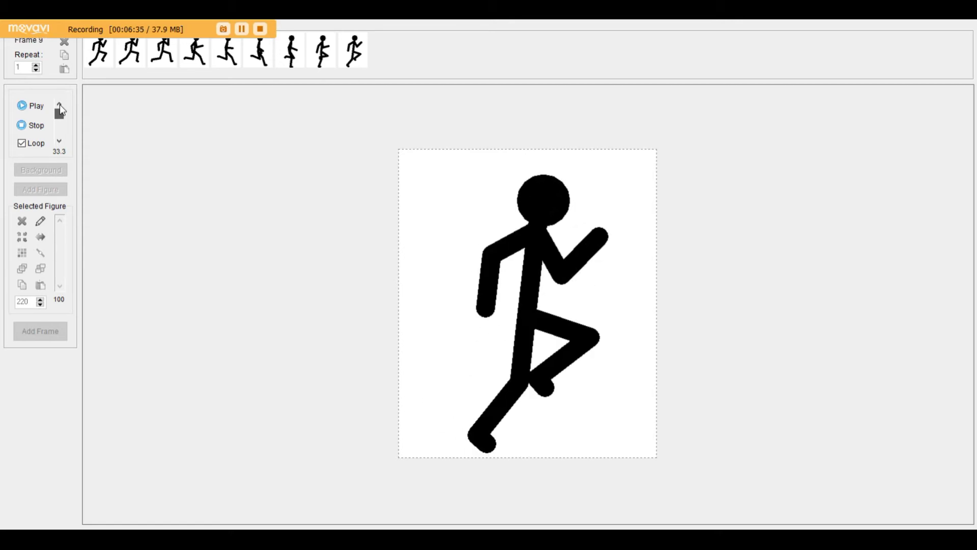
{"action": "mouse_move", "coordinate": [60, 105]}
{"action": "left_mouse_down"}
{"action": "mouse_move", "coordinate": [71, 128]}
{"action": "mouse_move", "coordinate": [71, 103]}
{"action": "left_mouse_up"}
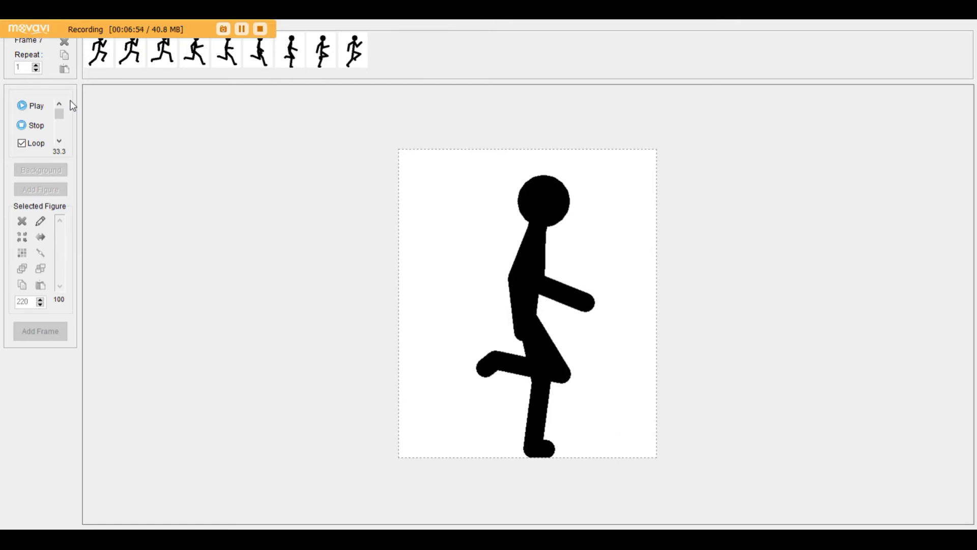
- Stop the playback and examine the run cycle's poses one by one from frame 1 to frame 9
{"action": "left_click", "coordinate": [20, 127]}
{"action": "left_click", "coordinate": [101, 52]}
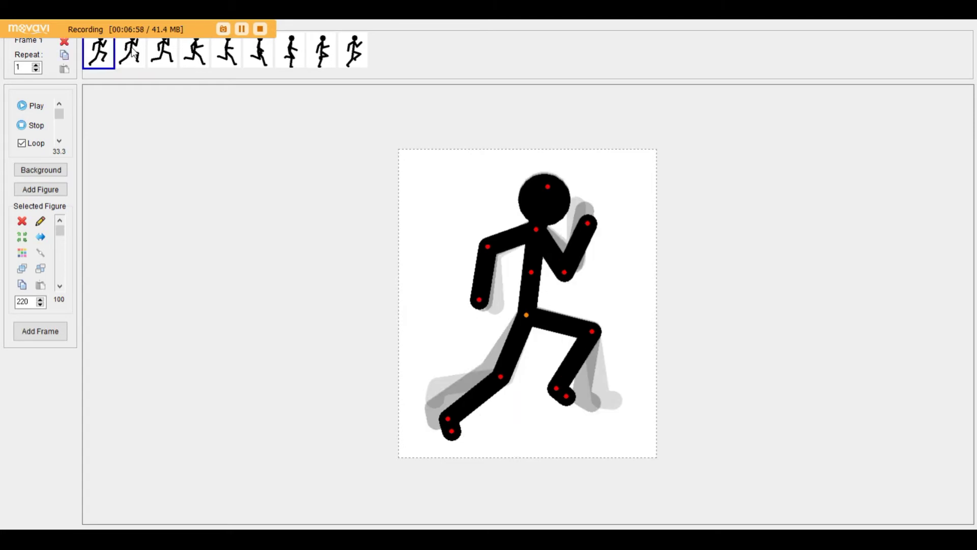
{"action": "left_click", "coordinate": [133, 52]}
{"action": "left_click", "coordinate": [174, 55]}
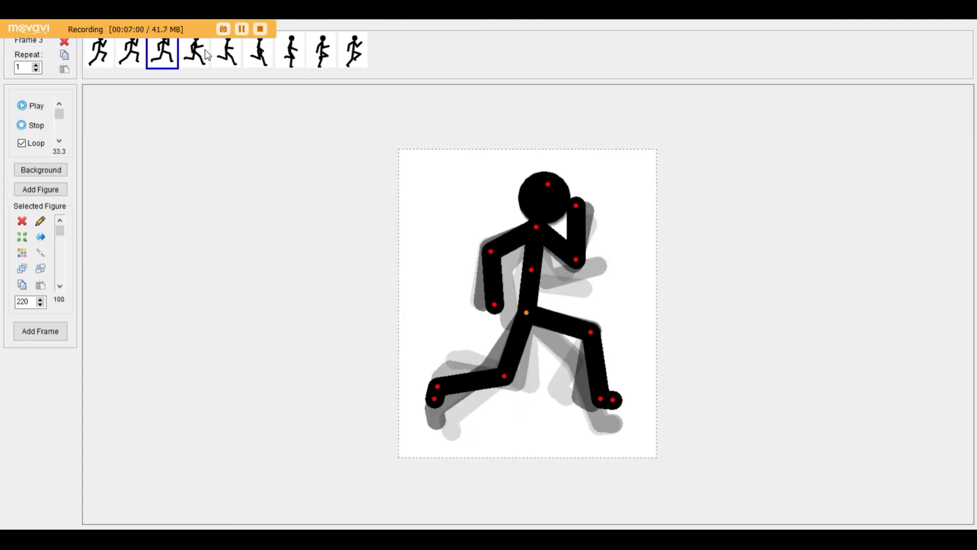
{"action": "left_click", "coordinate": [207, 55]}
{"action": "left_click", "coordinate": [234, 54]}
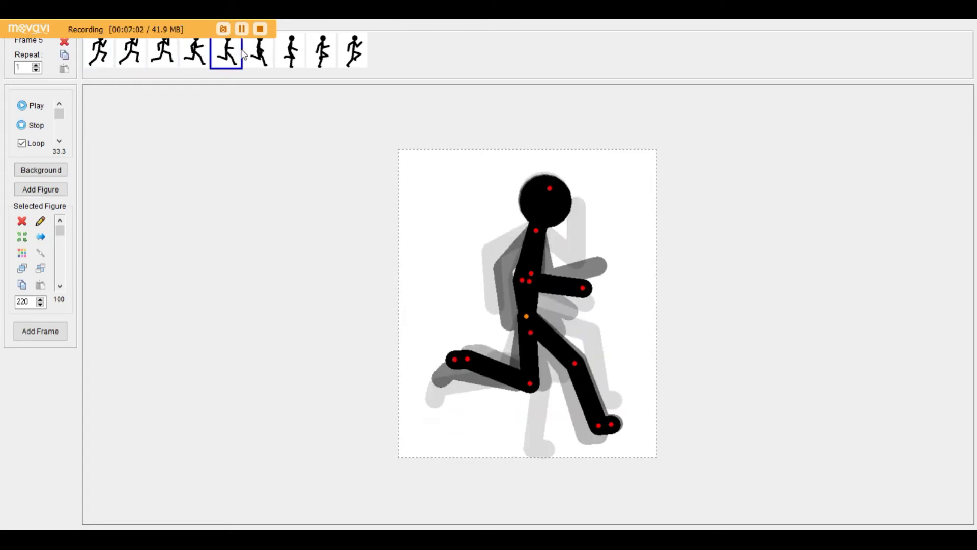
{"action": "left_click", "coordinate": [257, 55]}
{"action": "left_click", "coordinate": [299, 55]}
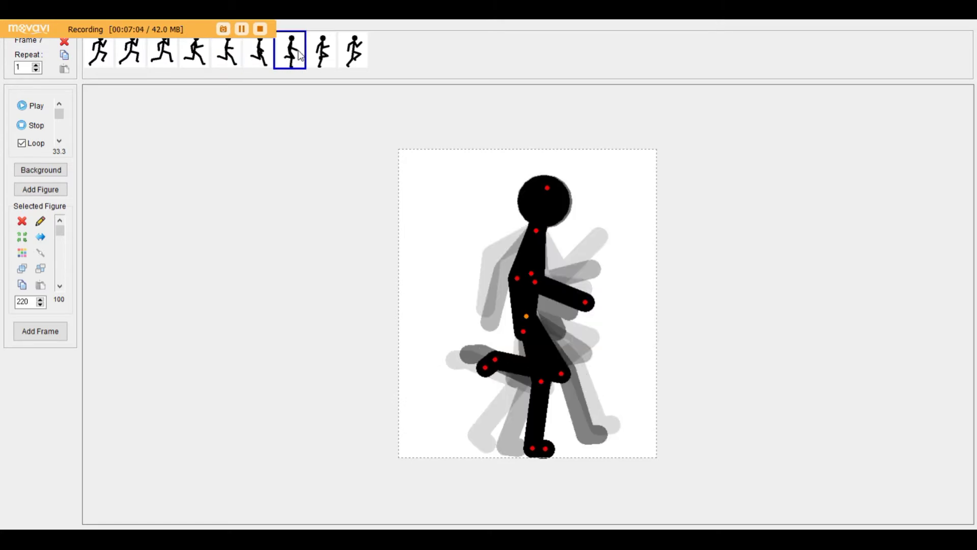
{"action": "left_click", "coordinate": [336, 60]}
{"action": "left_click", "coordinate": [349, 60]}
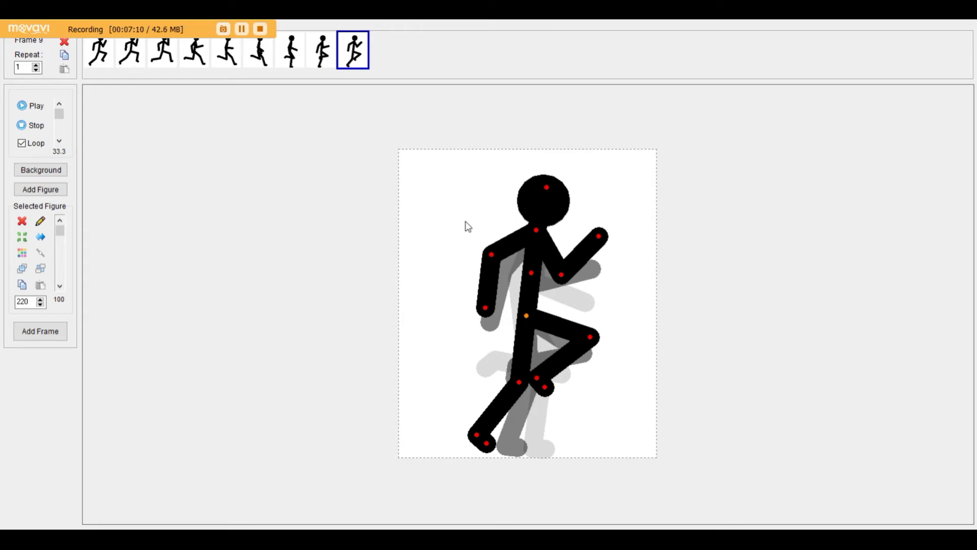
- Start a new animation after saving the current project, and delete the default stick figure from the blank canvas
{"action": "left_click", "coordinate": [8, 24]}
{"action": "left_click", "coordinate": [23, 35]}
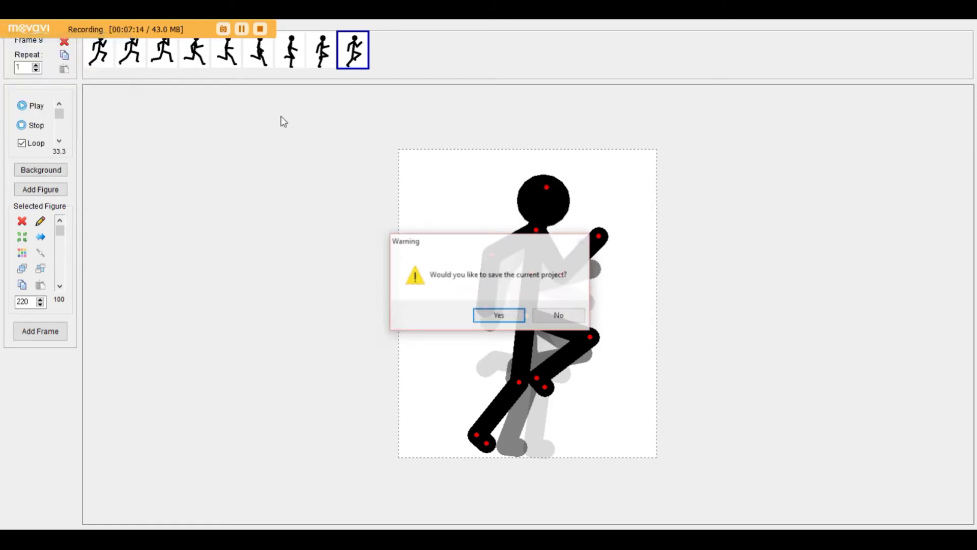
{"action": "left_click", "coordinate": [500, 316]}
{"action": "left_click", "coordinate": [489, 297]}
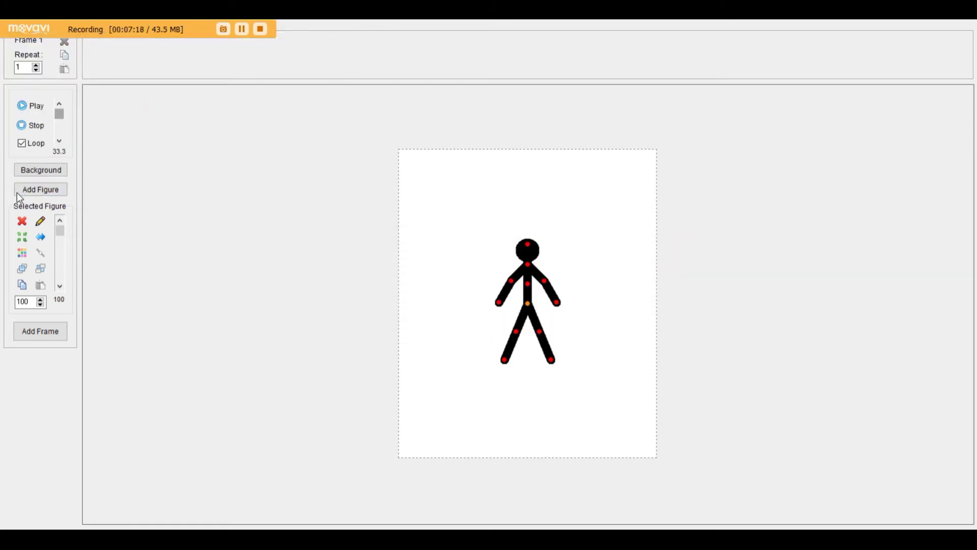
{"action": "left_click", "coordinate": [22, 220]}
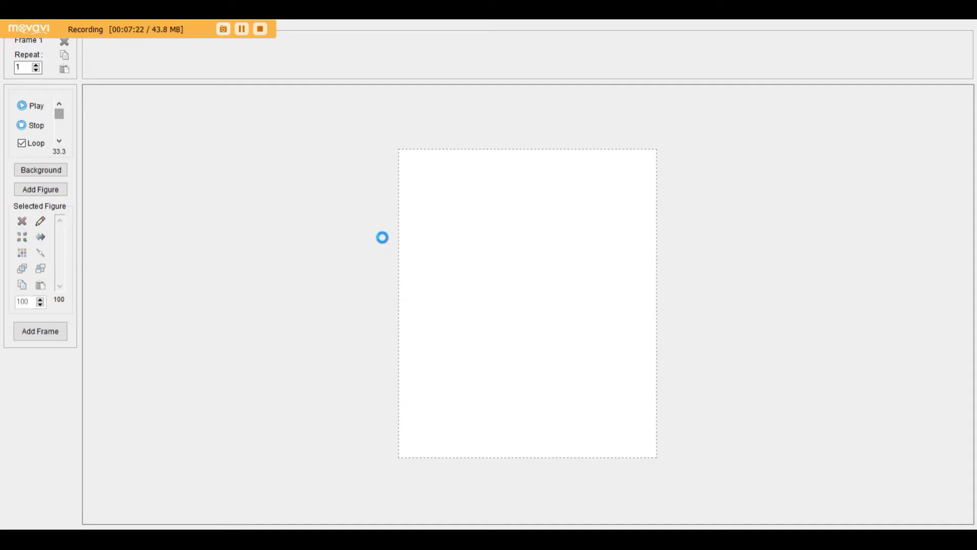
- Load the "archer" figure type from the "stick figures" folder onto the canvas
{"action": "left_click", "coordinate": [7, 22]}
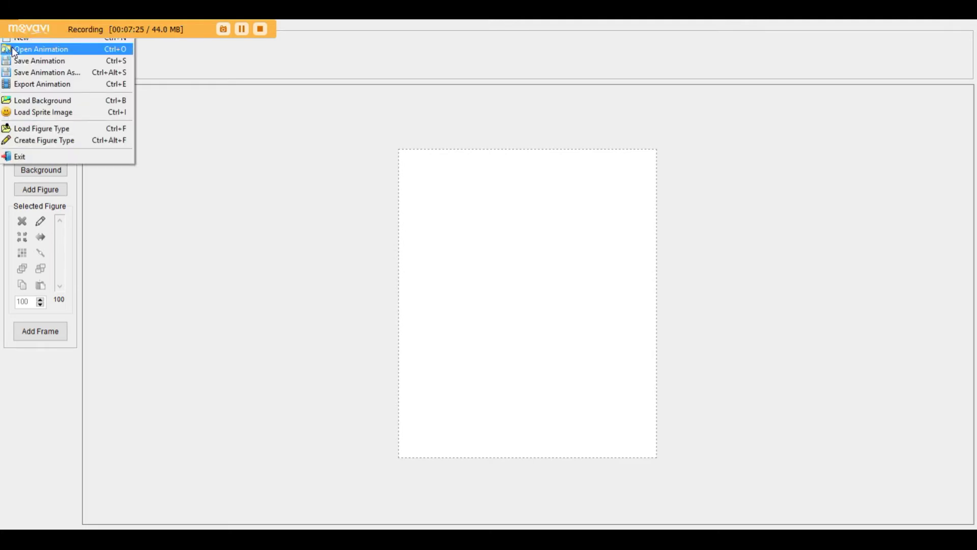
{"action": "left_click", "coordinate": [47, 127]}
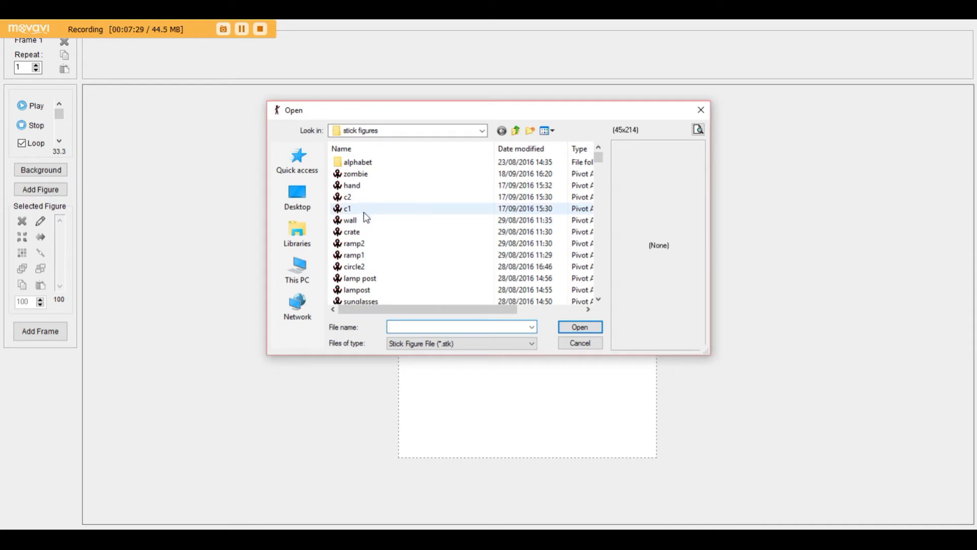
{"action": "scroll", "coordinate": [378, 268], "scroll_direction": "down", "scroll_amount": 4}
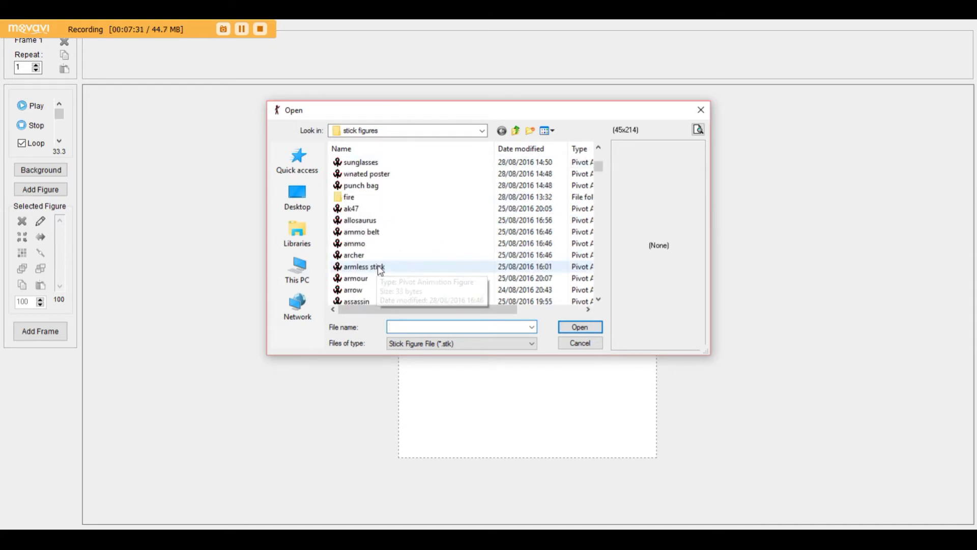
{"action": "left_click", "coordinate": [376, 257]}
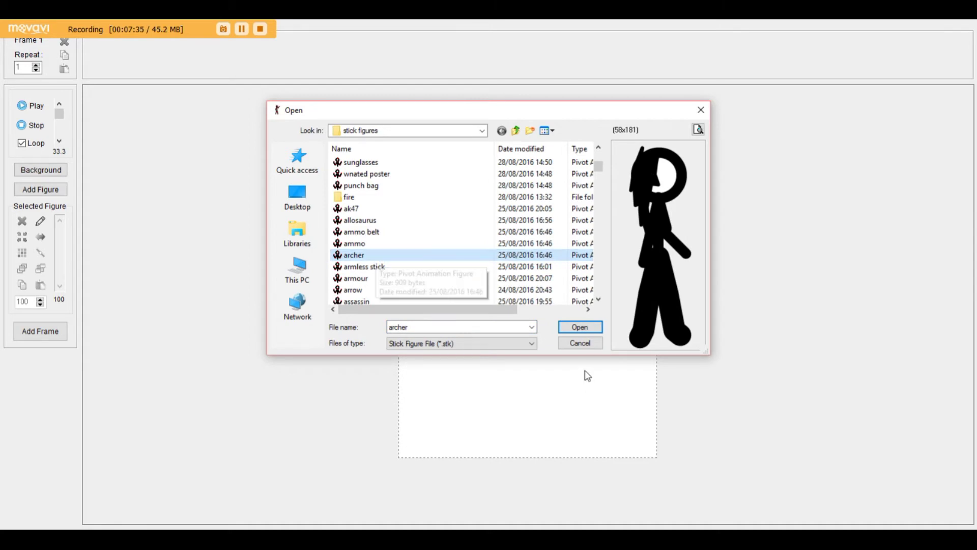
{"action": "left_click", "coordinate": [579, 327]}
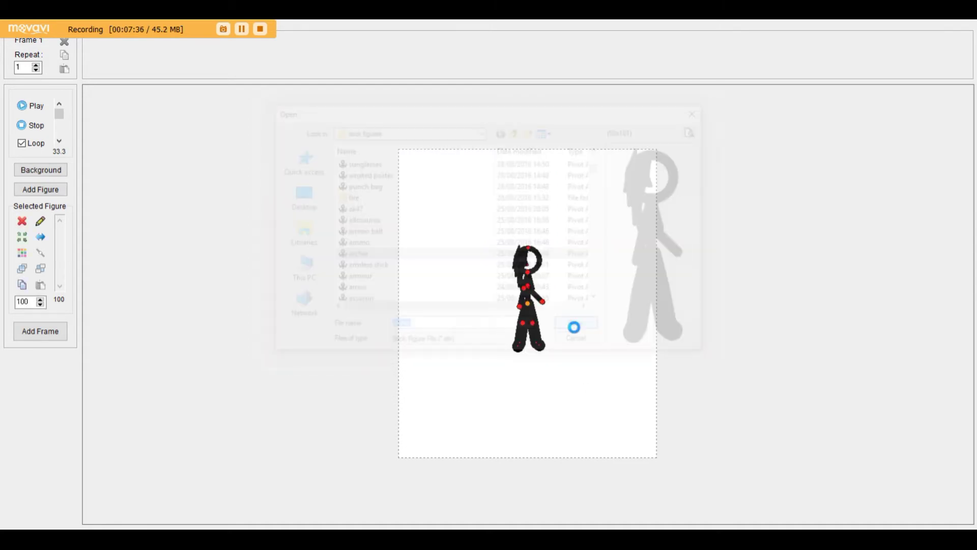
- Scale the archer figure to 300 and move it slightly down on the canvas
{"action": "double_click", "coordinate": [28, 306]}
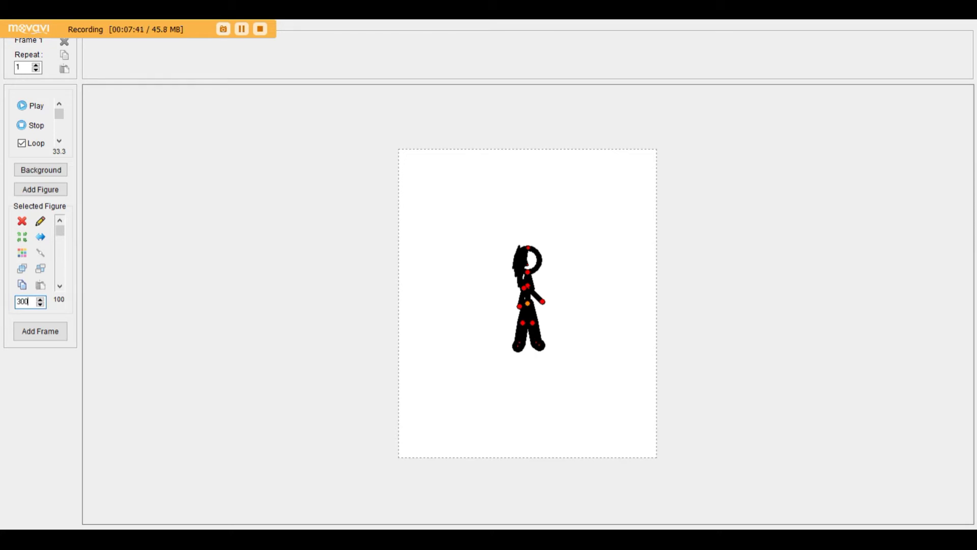
{"action": "key", "text": "Return"}
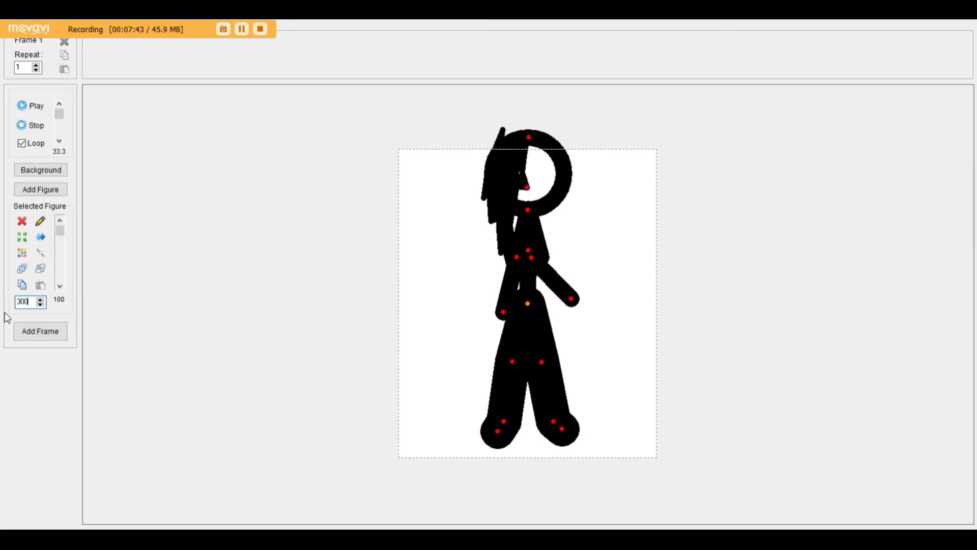
{"action": "mouse_move", "coordinate": [528, 302]}
{"action": "left_mouse_down"}
{"action": "mouse_move", "coordinate": [528, 321]}
{"action": "mouse_move", "coordinate": [530, 311]}
{"action": "left_mouse_up"}
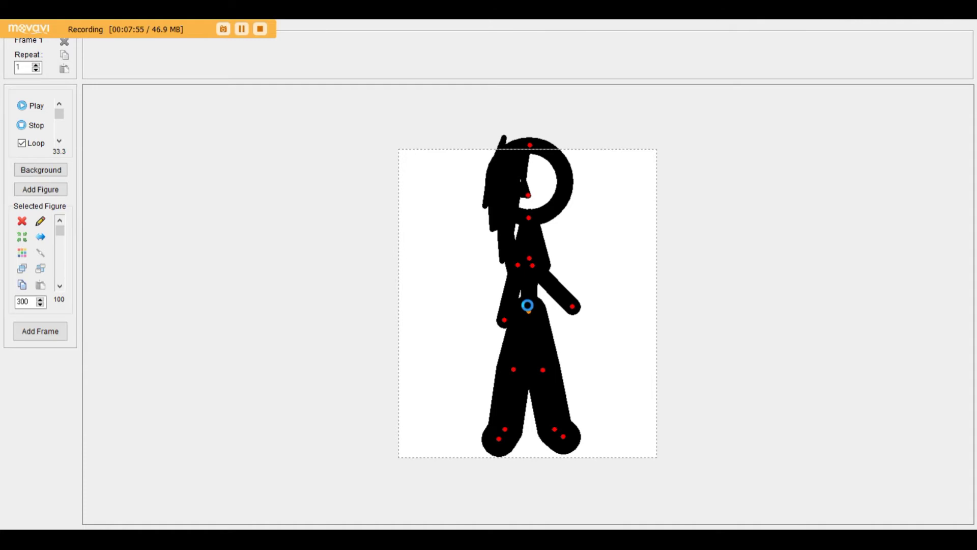
- Add a Default stick figure and place it beside the archer's head and torso, near the canvas's right edge
{"action": "left_click", "coordinate": [46, 196]}
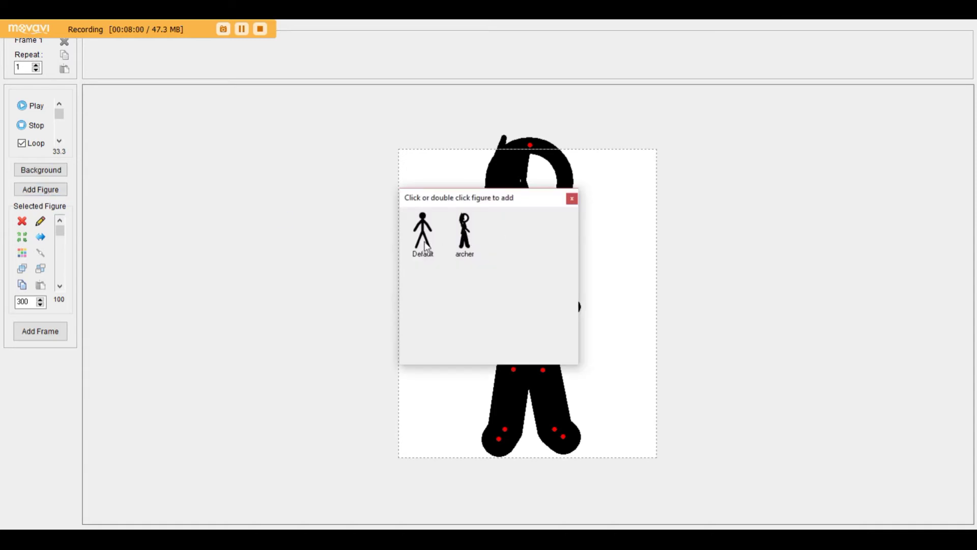
{"action": "left_click", "coordinate": [572, 198]}
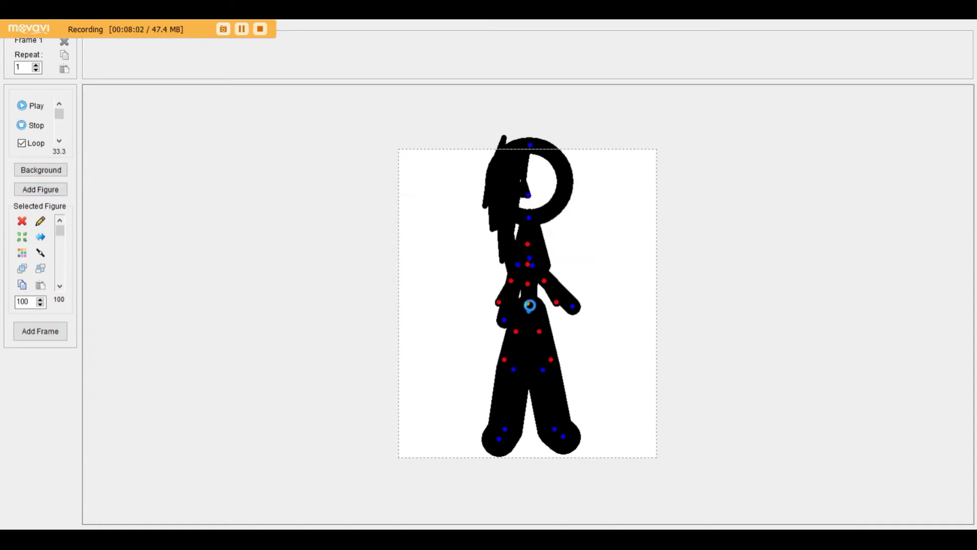
{"action": "left_click_drag", "start_coordinate": [528, 304], "coordinate": [620, 229]}
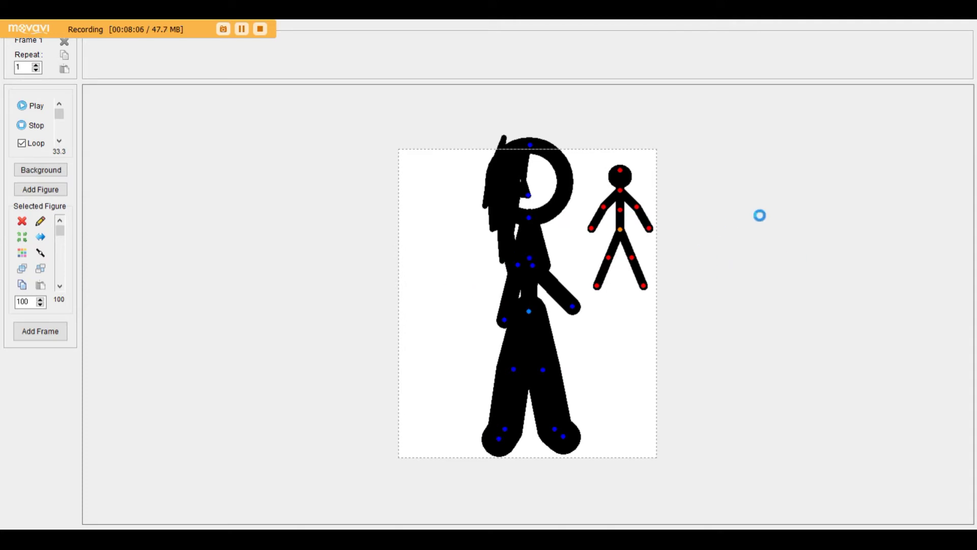
- Open the archer figure in the Stick Figure Builder, maximise the builder and position the editable figure over the archer's grey outline
{"action": "left_click", "coordinate": [527, 300]}
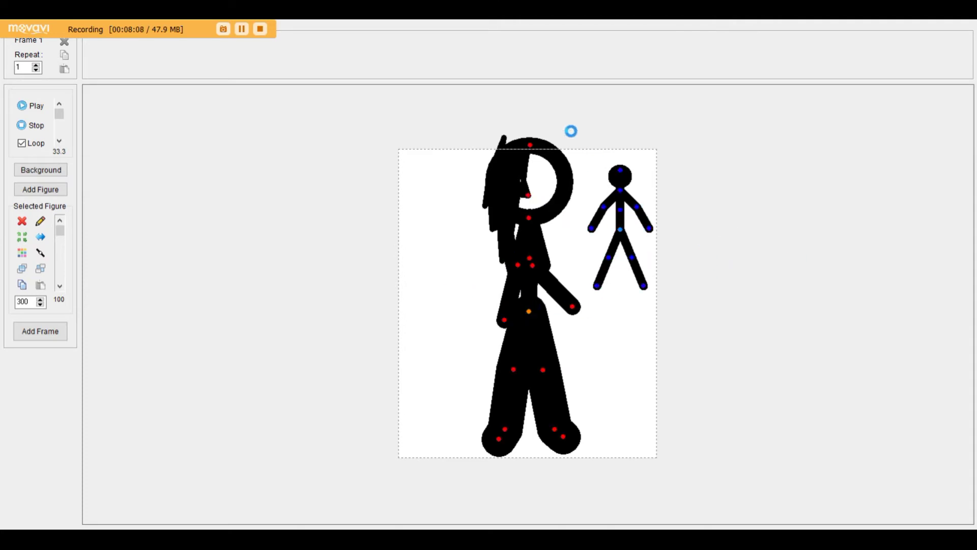
{"action": "left_click_drag", "start_coordinate": [409, 409], "coordinate": [408, 414]}
{"action": "mouse_move", "coordinate": [733, 98]}
{"action": "left_mouse_down"}
{"action": "mouse_move", "coordinate": [480, 355]}
{"action": "mouse_move", "coordinate": [446, 438]}
{"action": "left_mouse_up"}
{"action": "left_click", "coordinate": [40, 222]}
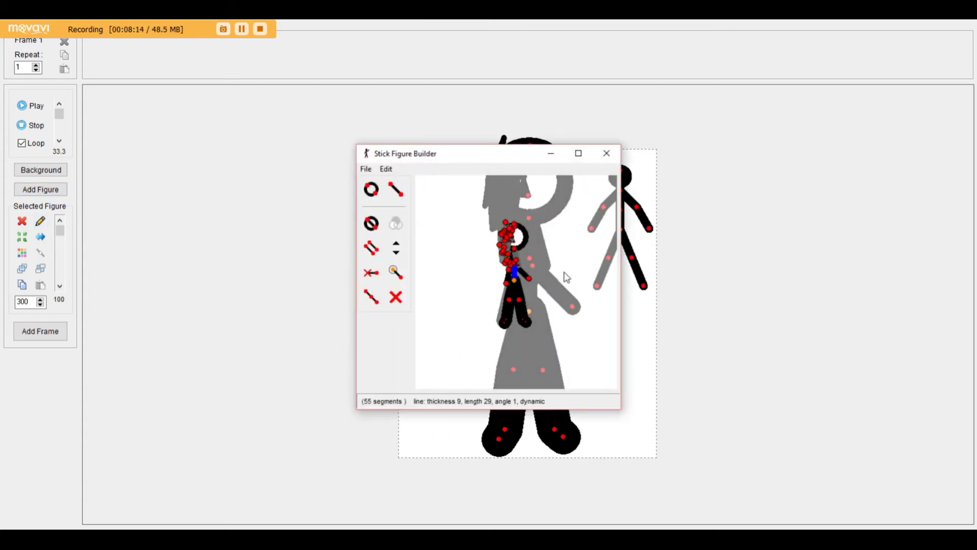
{"action": "mouse_move", "coordinate": [513, 283]}
{"action": "left_mouse_down"}
{"action": "mouse_move", "coordinate": [459, 314]}
{"action": "mouse_move", "coordinate": [529, 267]}
{"action": "mouse_move", "coordinate": [518, 248]}
{"action": "mouse_move", "coordinate": [508, 277]}
{"action": "left_mouse_up"}
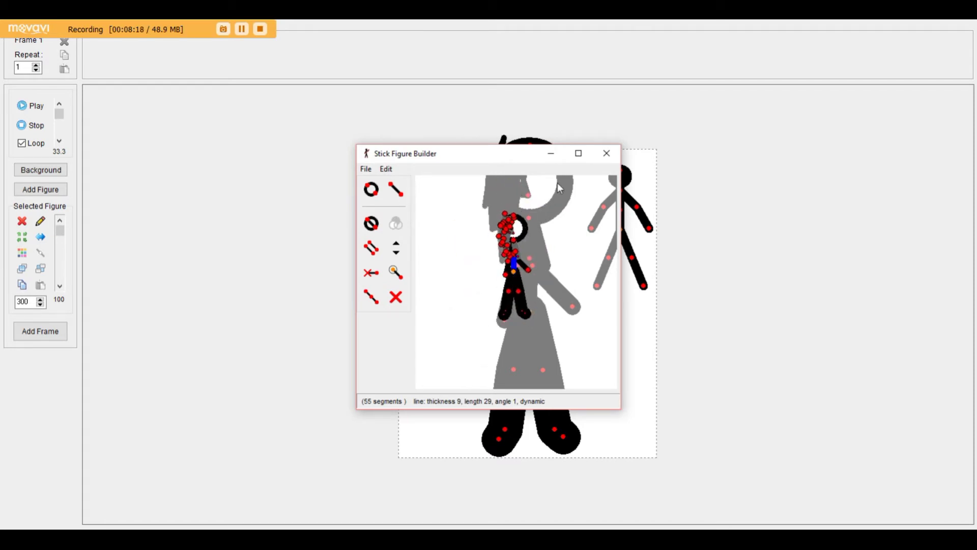
{"action": "left_click", "coordinate": [578, 152]}
{"action": "left_click_drag", "start_coordinate": [156, 129], "coordinate": [533, 309]}
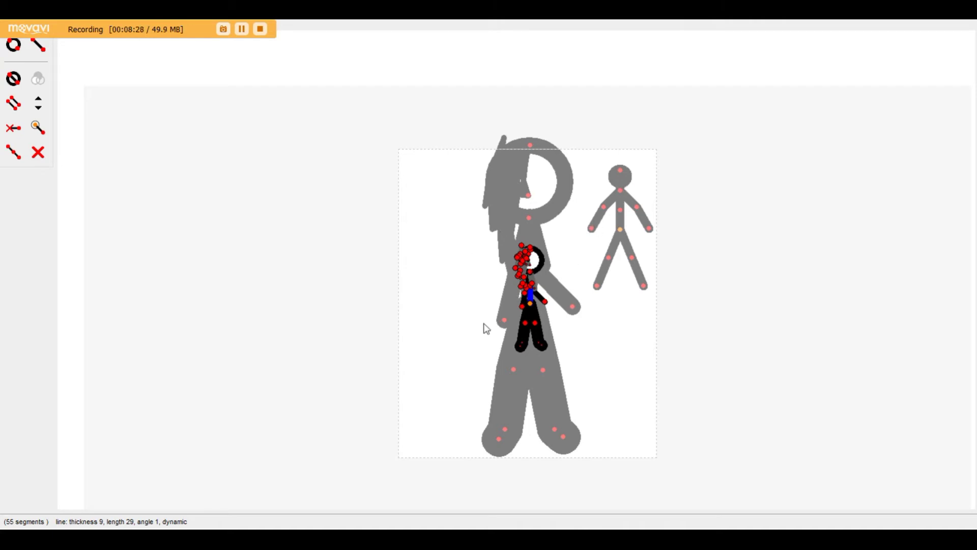
- Increase the thickness of the archer's selected torso segment to 12
{"action": "left_click", "coordinate": [34, 106]}
{"action": "left_click", "coordinate": [34, 106]}
{"action": "left_click", "coordinate": [40, 109]}
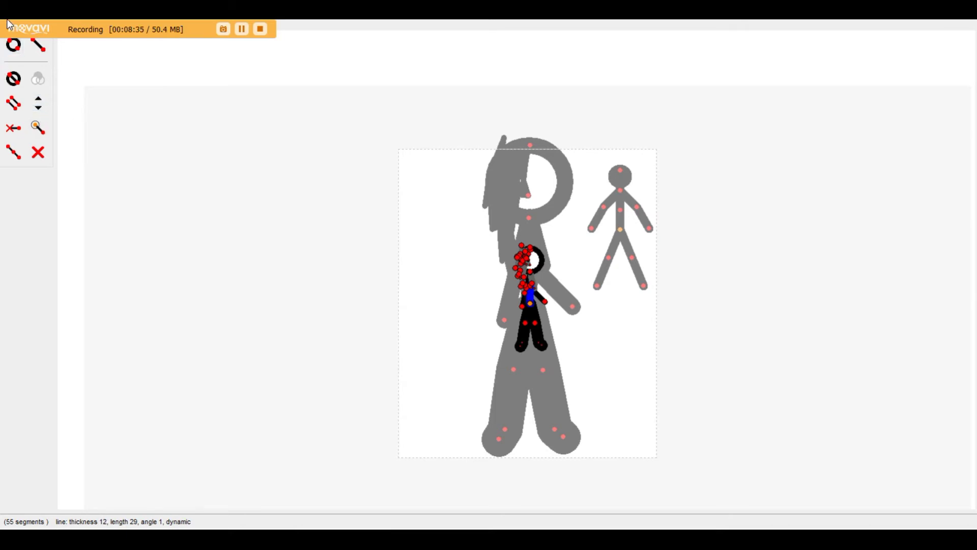
- Start a new blank figure in the builder, discarding the unsaved changes to the archer
{"action": "left_click", "coordinate": [9, 26]}
{"action": "left_click", "coordinate": [21, 102]}
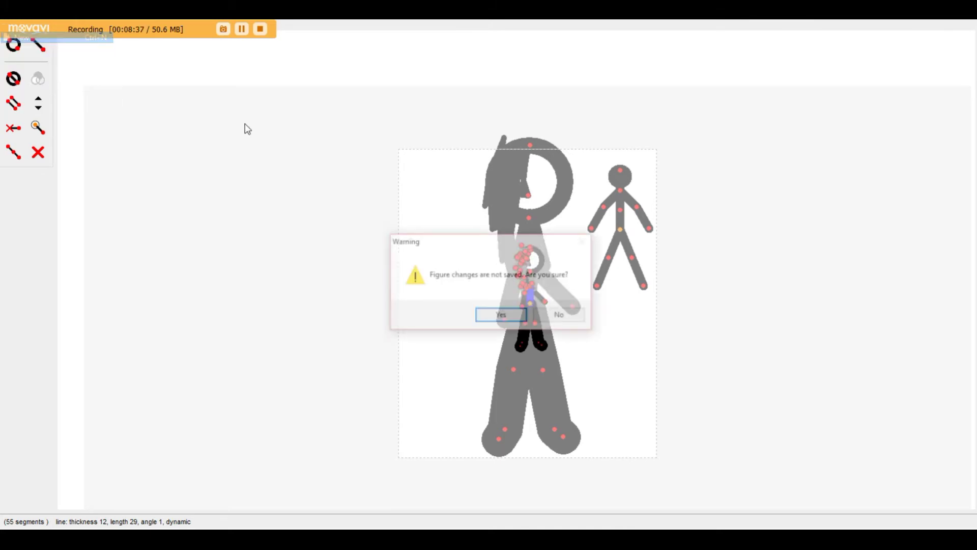
{"action": "left_click", "coordinate": [506, 318]}
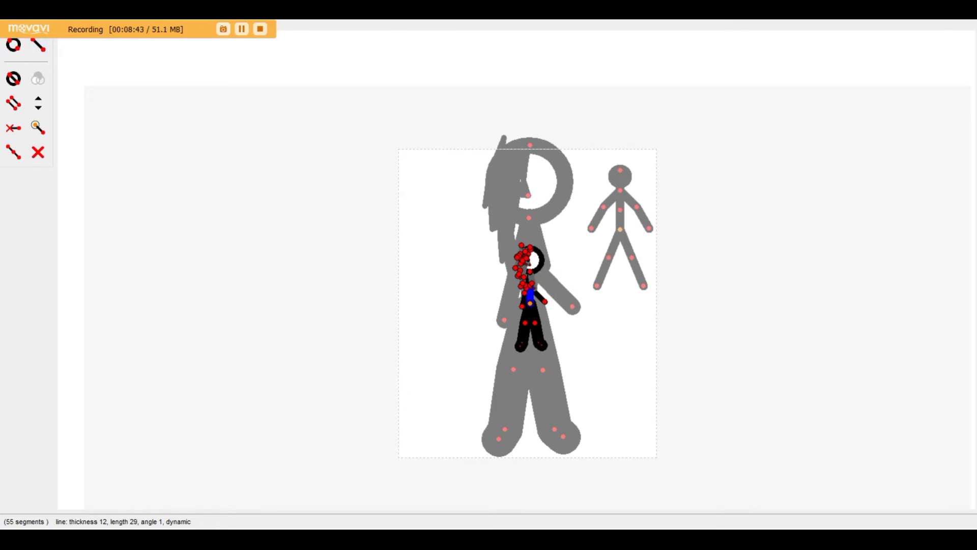
{"action": "left_click", "coordinate": [10, 25]}
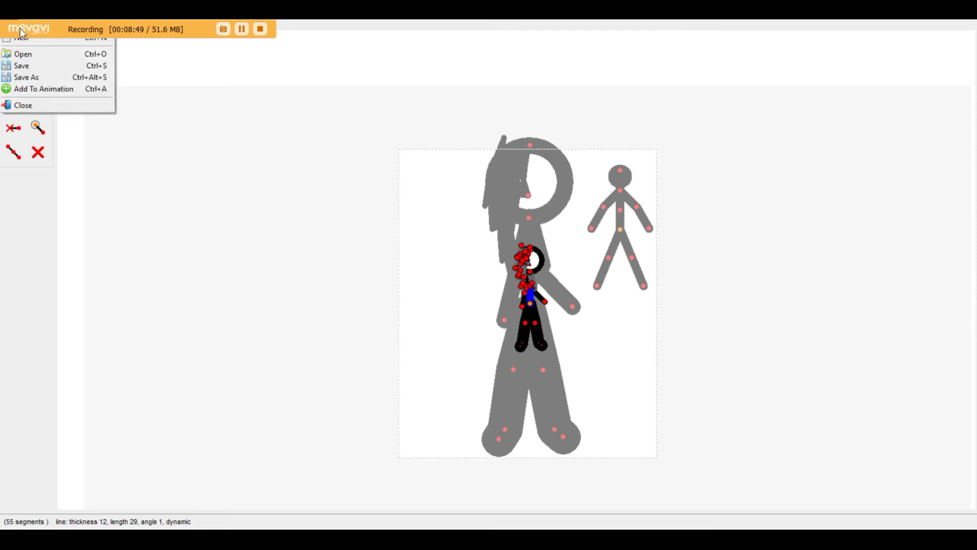
{"action": "left_click", "coordinate": [23, 39]}
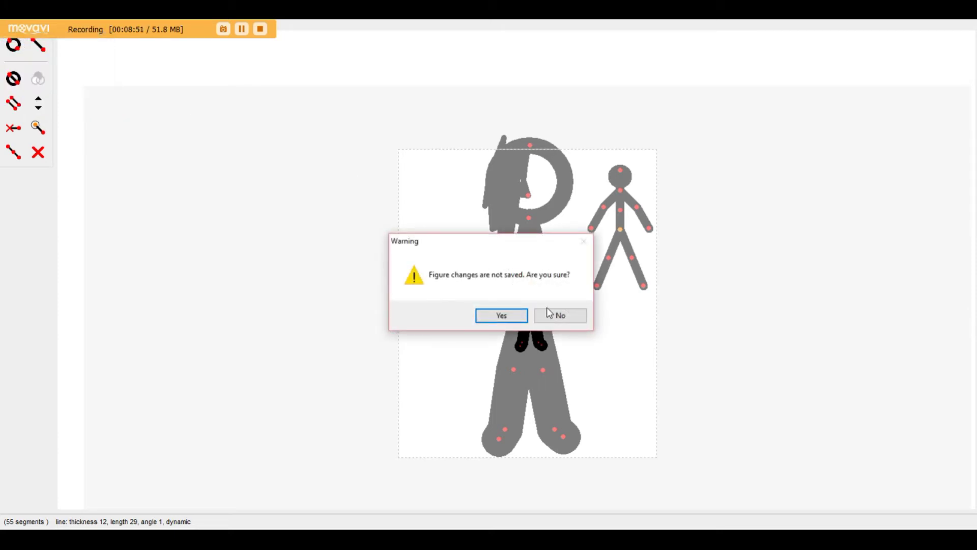
{"action": "left_click", "coordinate": [520, 318]}
- Rotate the initial line segment to a horizontal 90° angle and position it across the grey archer's waist
{"action": "left_click_drag", "start_coordinate": [518, 271], "coordinate": [530, 310]}
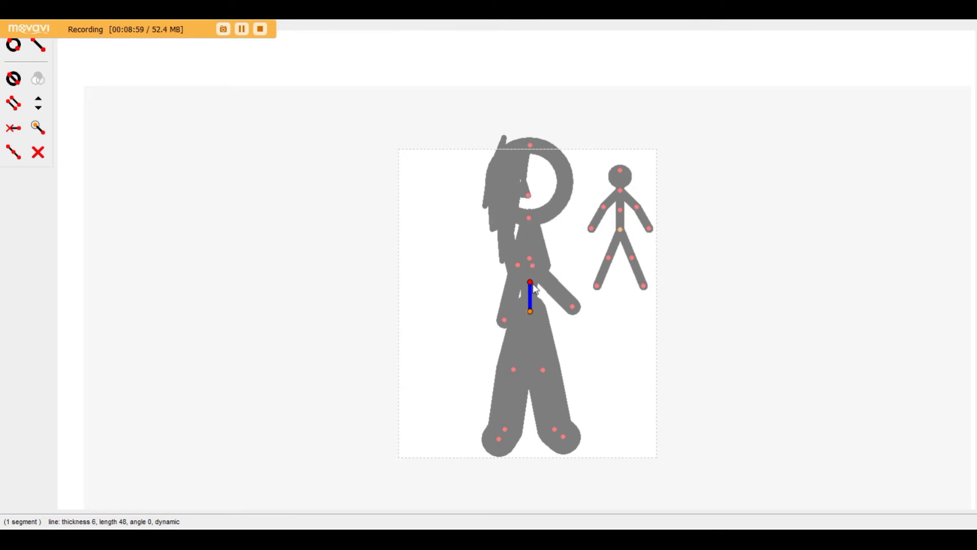
{"action": "left_click_drag", "start_coordinate": [530, 282], "coordinate": [625, 312]}
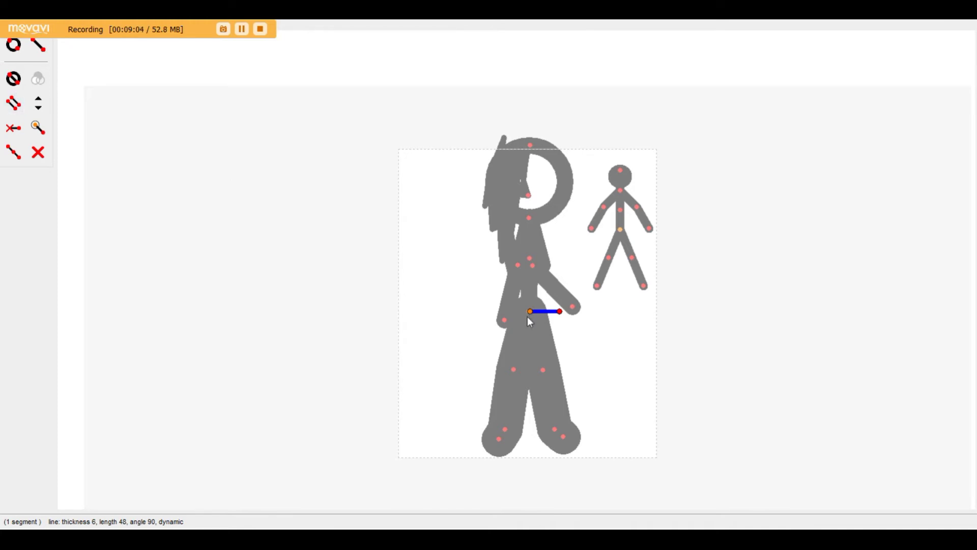
{"action": "left_click_drag", "start_coordinate": [529, 311], "coordinate": [514, 279]}
- Attach a large circle to the horizontal line's left end, extending outward to the left as a wheel
{"action": "left_click", "coordinate": [15, 48]}
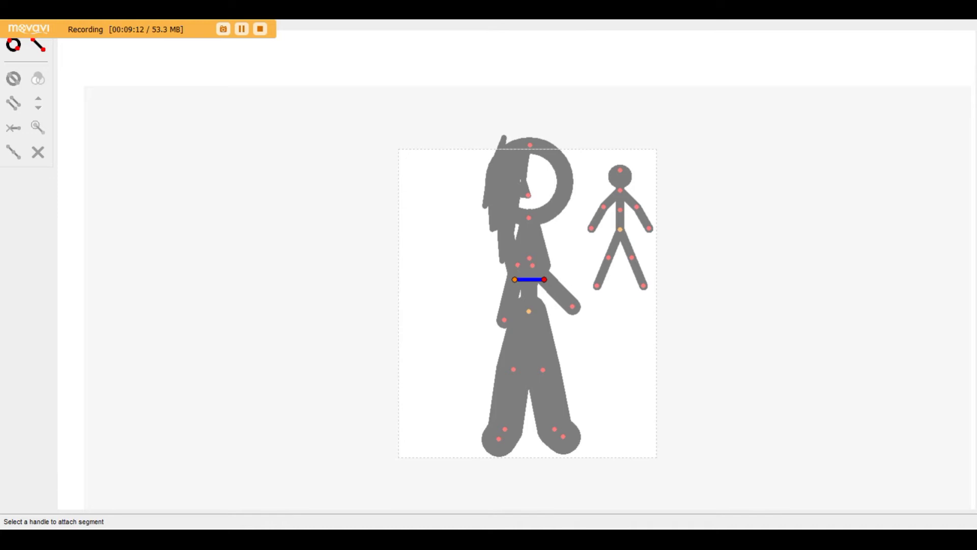
{"action": "left_click", "coordinate": [514, 279]}
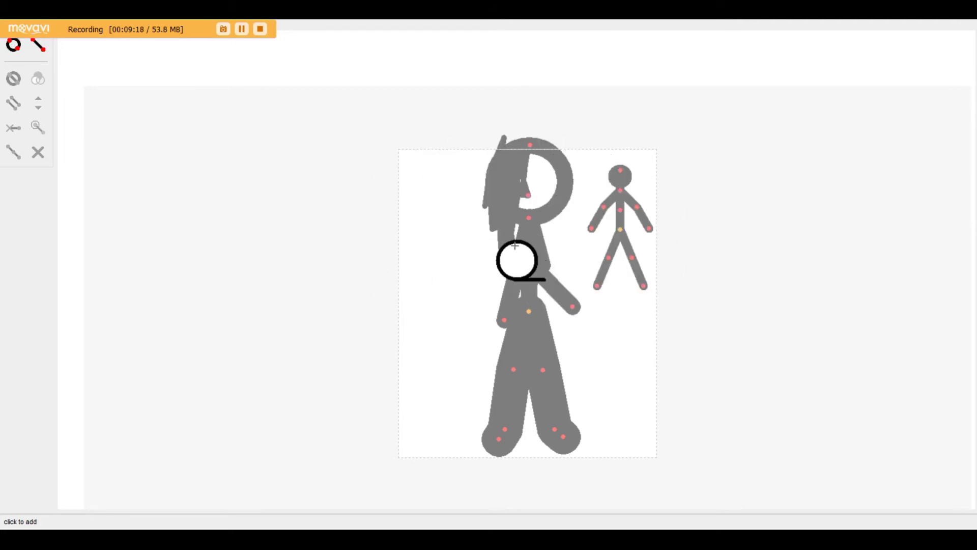
{"action": "left_click_drag", "start_coordinate": [729, 518], "coordinate": [537, 384]}
{"action": "left_click_drag", "start_coordinate": [602, 362], "coordinate": [439, 288]}
- Attach a matching circle about 122 long to the horizontal line's right end, extending to the right
{"action": "left_click", "coordinate": [14, 45]}
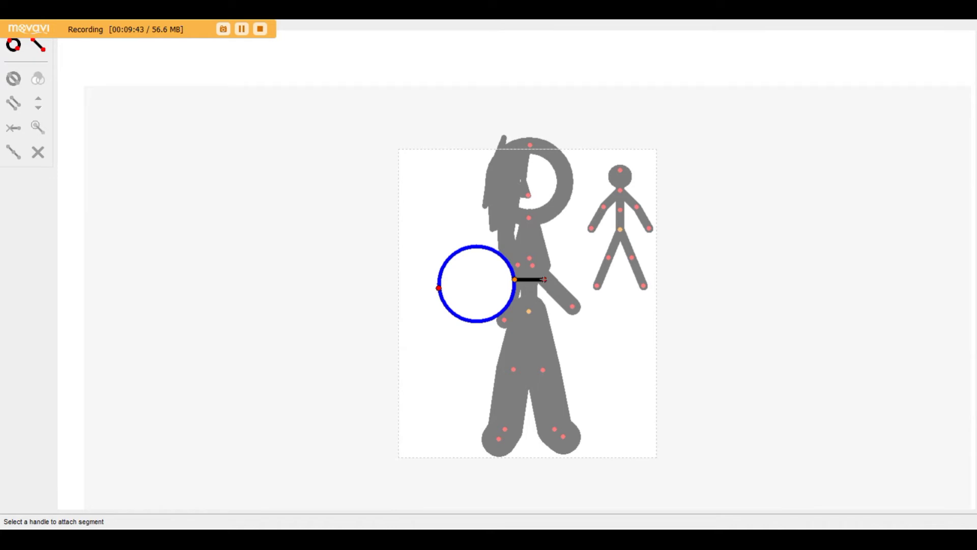
{"action": "left_click_drag", "start_coordinate": [545, 280], "coordinate": [619, 288]}
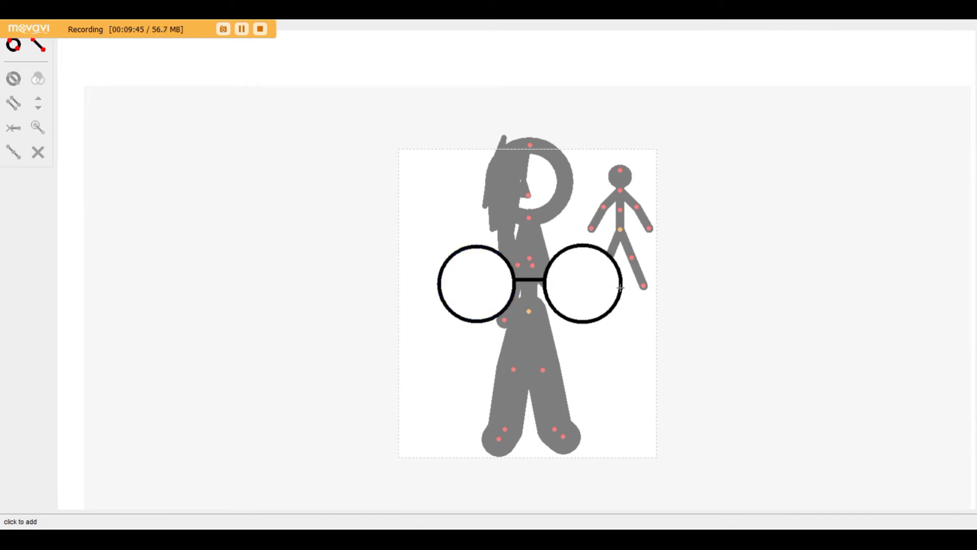
{"action": "left_click", "coordinate": [619, 288]}
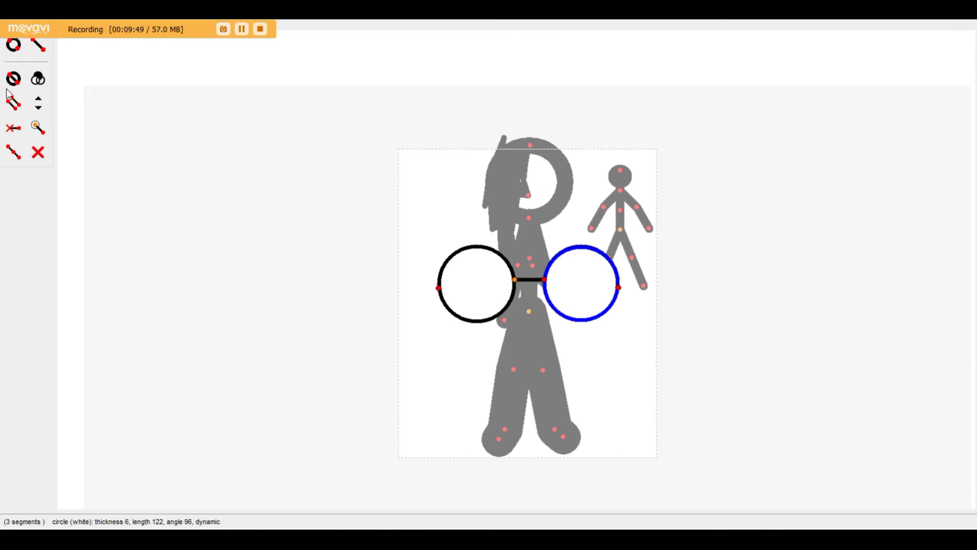
- Add a line from each end of the short horizontal line, meeting at an apex above it to form a triangle
{"action": "left_click", "coordinate": [41, 46]}
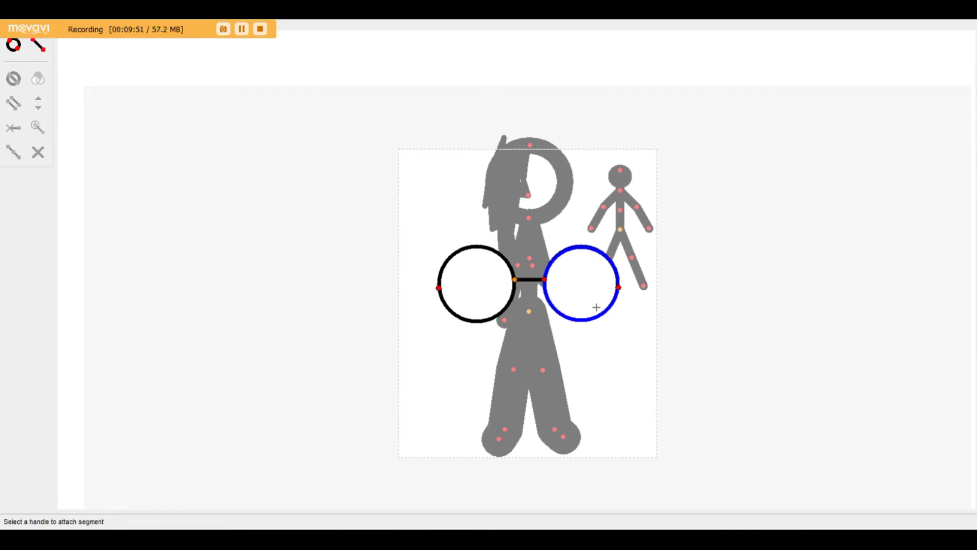
{"action": "left_click_drag", "start_coordinate": [544, 279], "coordinate": [526, 253]}
{"action": "left_click", "coordinate": [39, 46]}
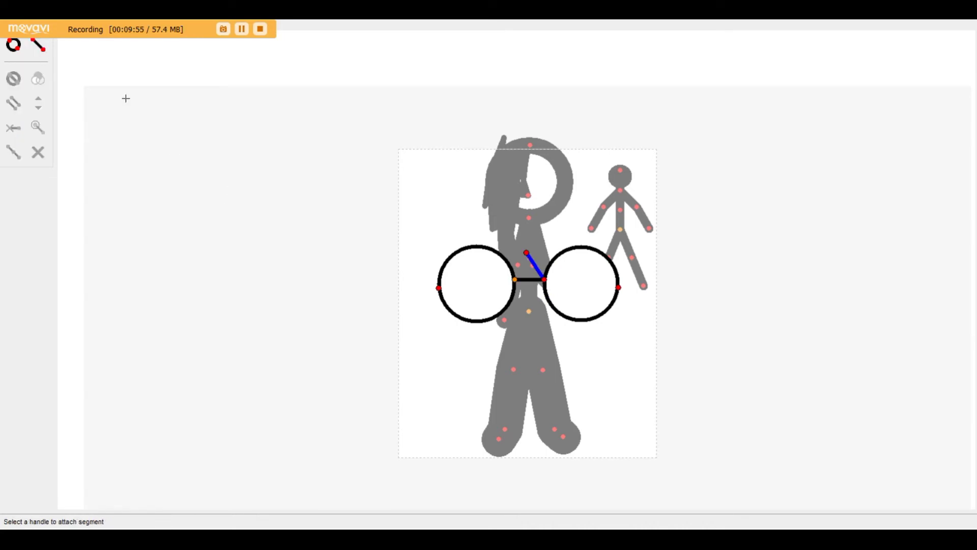
{"action": "left_click_drag", "start_coordinate": [515, 280], "coordinate": [527, 253]}
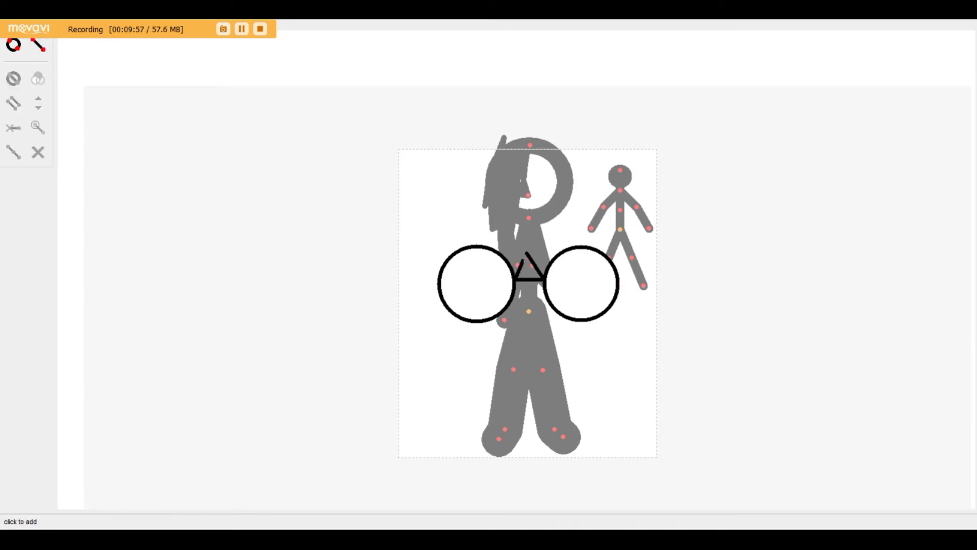
{"action": "left_click", "coordinate": [527, 253]}
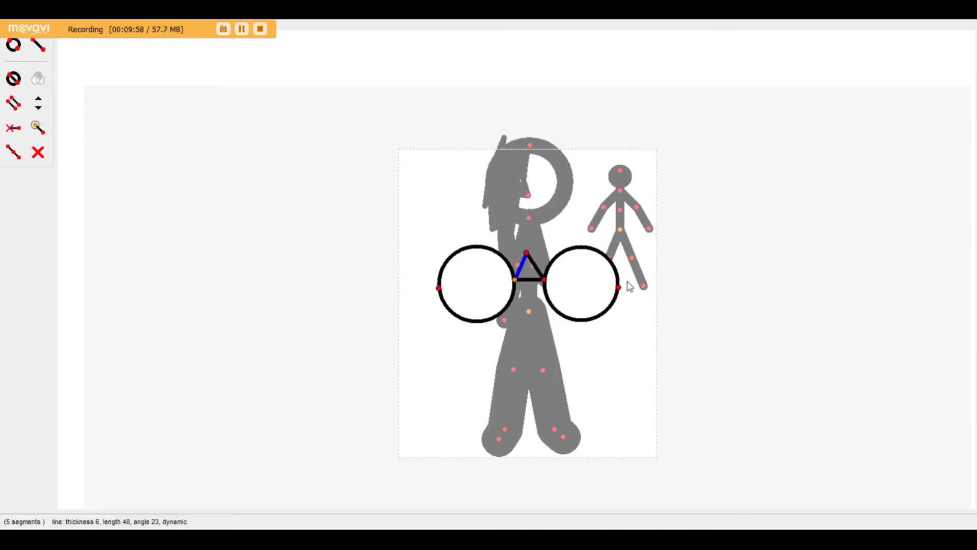
- Add a line about 95 long from the triangle's apex up to the left, and a horizontal line about 167 long from its end
{"action": "left_click", "coordinate": [39, 46]}
{"action": "left_click", "coordinate": [526, 253]}
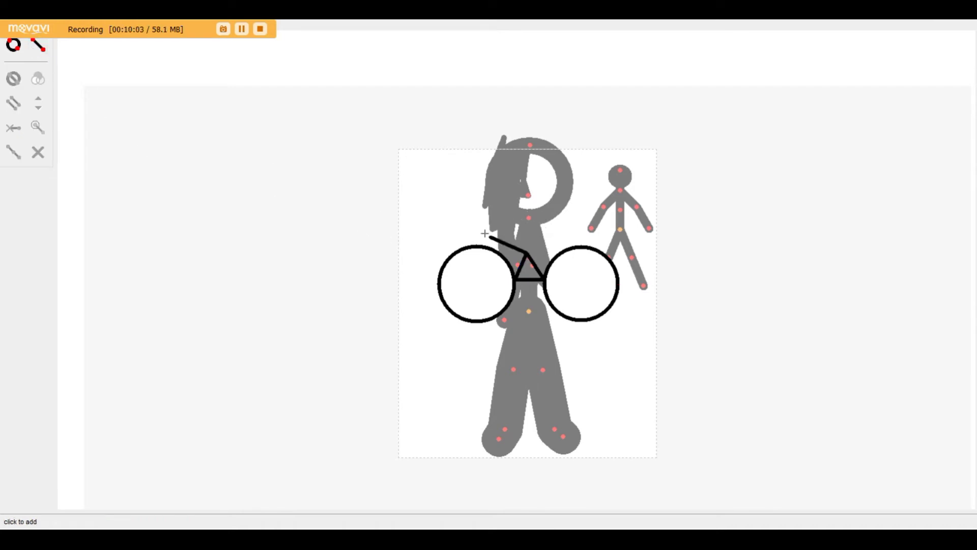
{"action": "left_click", "coordinate": [471, 235]}
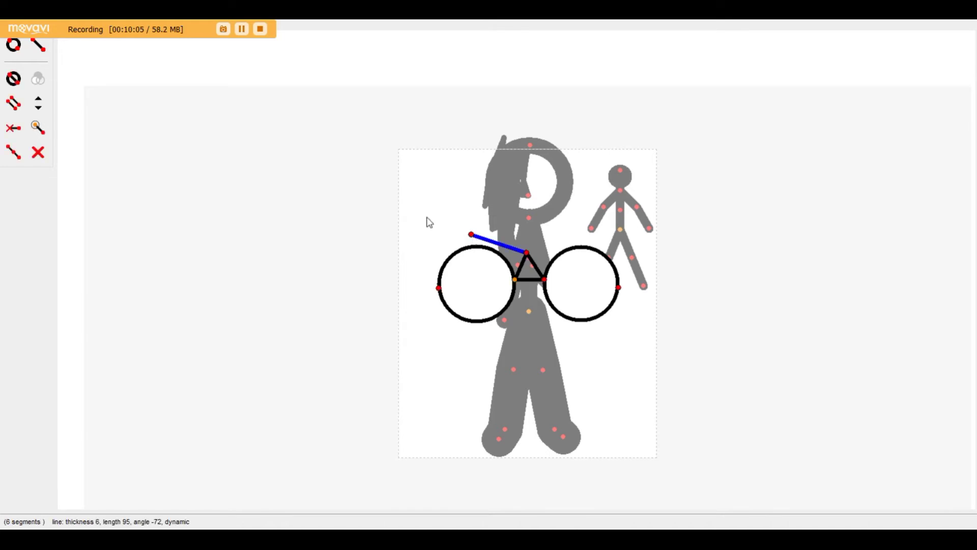
{"action": "left_click", "coordinate": [39, 46]}
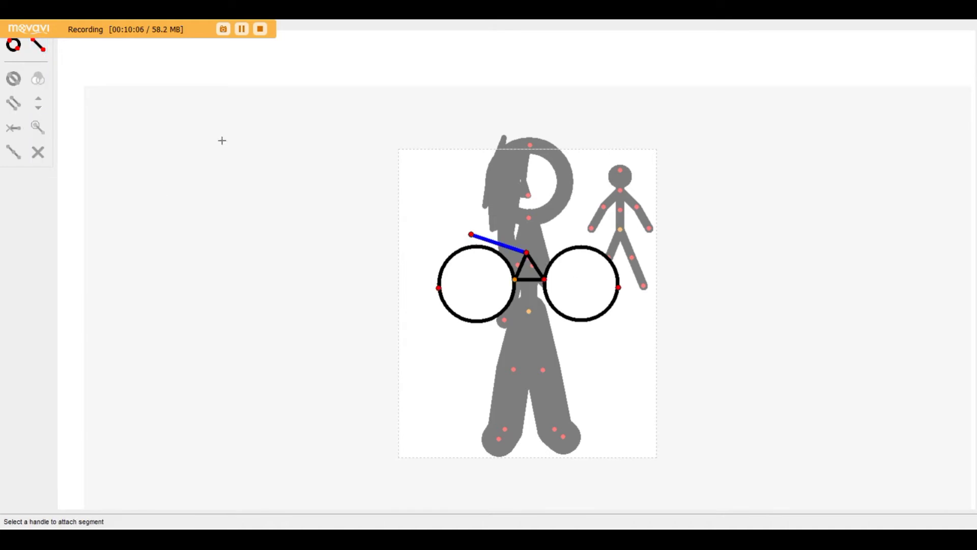
{"action": "left_click", "coordinate": [471, 235]}
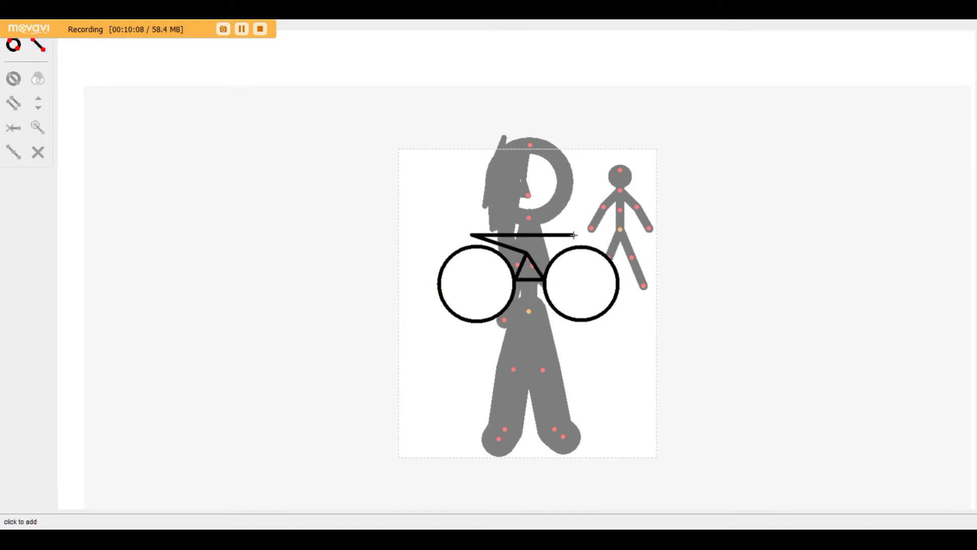
{"action": "left_click", "coordinate": [574, 235]}
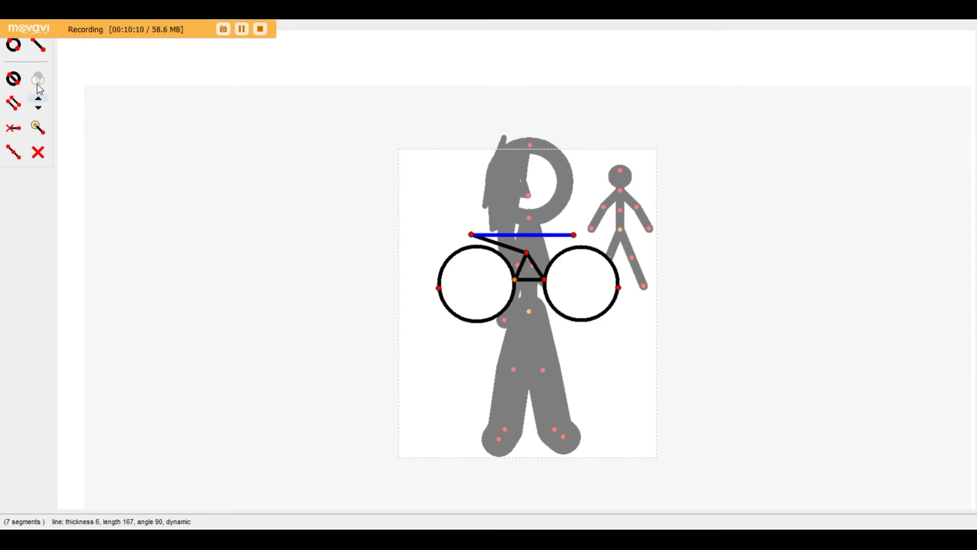
- Connect the triangle's lower right corner and its apex to the top bar's right end with two lines, about 85 and 80 long
{"action": "left_click", "coordinate": [39, 46]}
{"action": "left_click", "coordinate": [545, 279]}
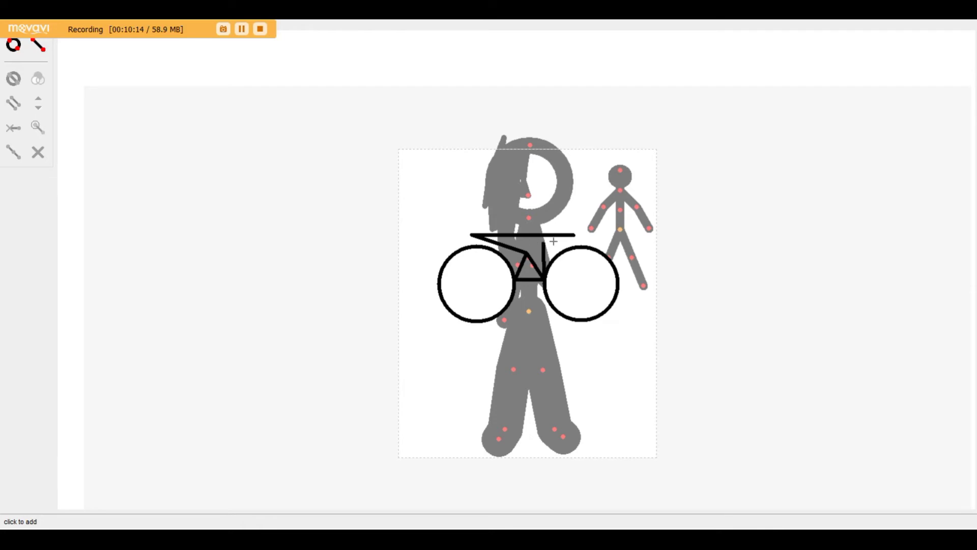
{"action": "left_click", "coordinate": [574, 234]}
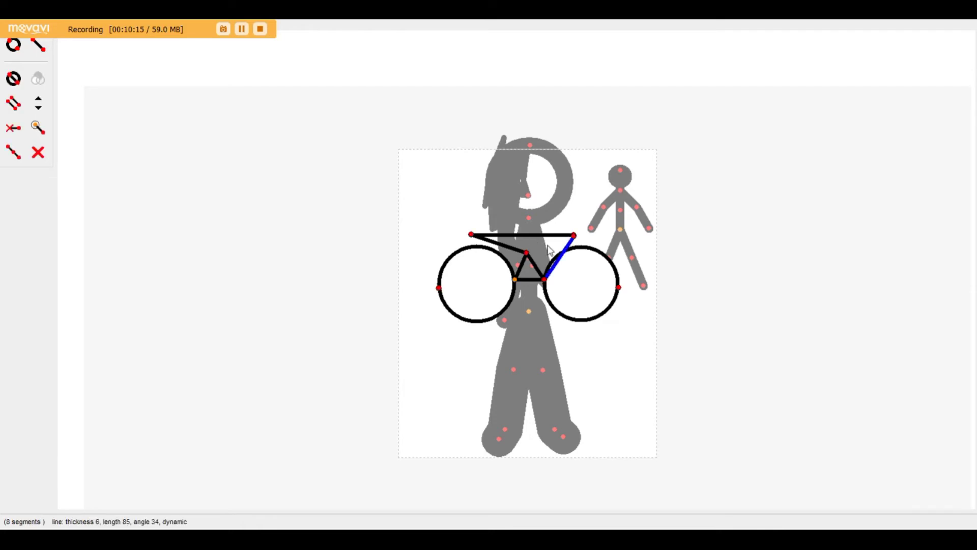
{"action": "left_click", "coordinate": [39, 46]}
{"action": "left_click", "coordinate": [527, 251]}
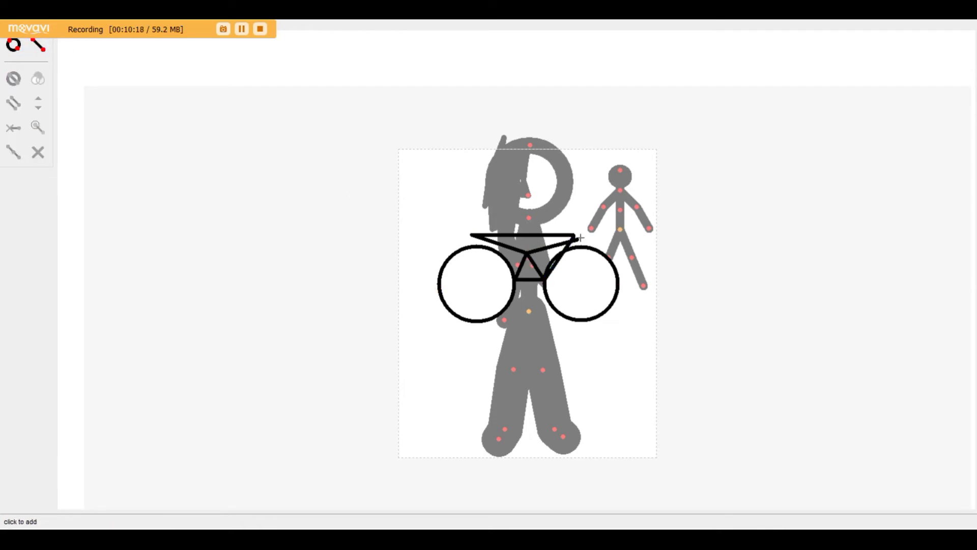
{"action": "left_click", "coordinate": [574, 235]}
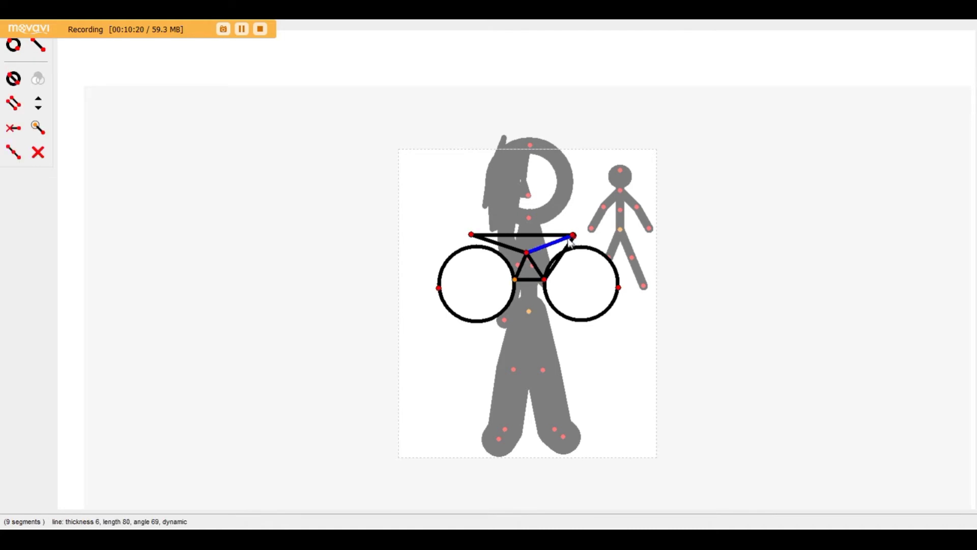
- Attach a small circle about 36 long to the top bar's left end, lying inward along the bar
{"action": "left_click", "coordinate": [39, 46]}
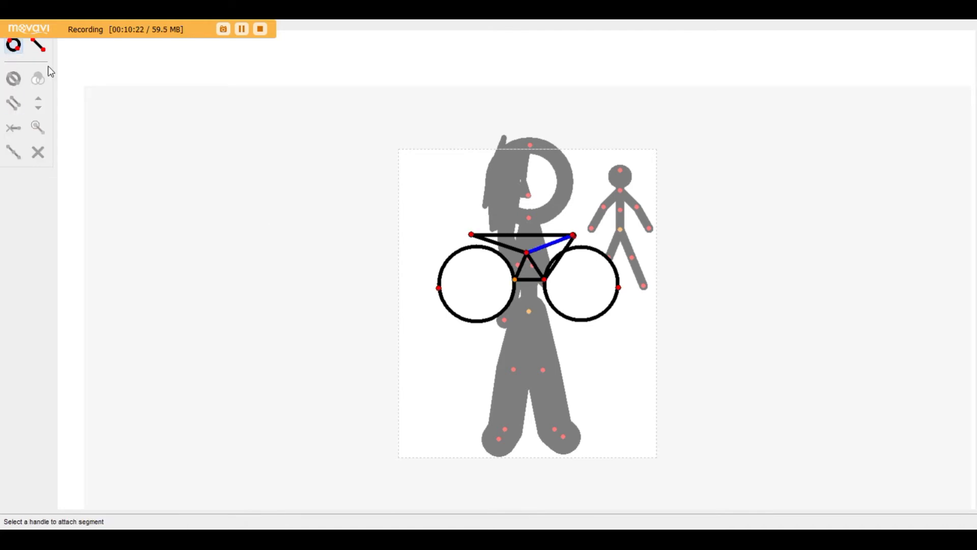
{"action": "left_click", "coordinate": [471, 234]}
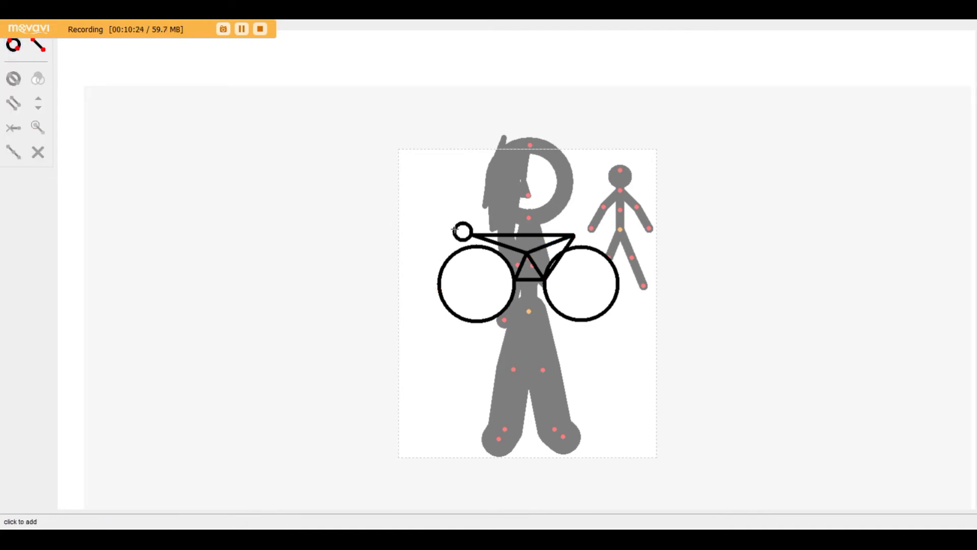
{"action": "left_click", "coordinate": [494, 235]}
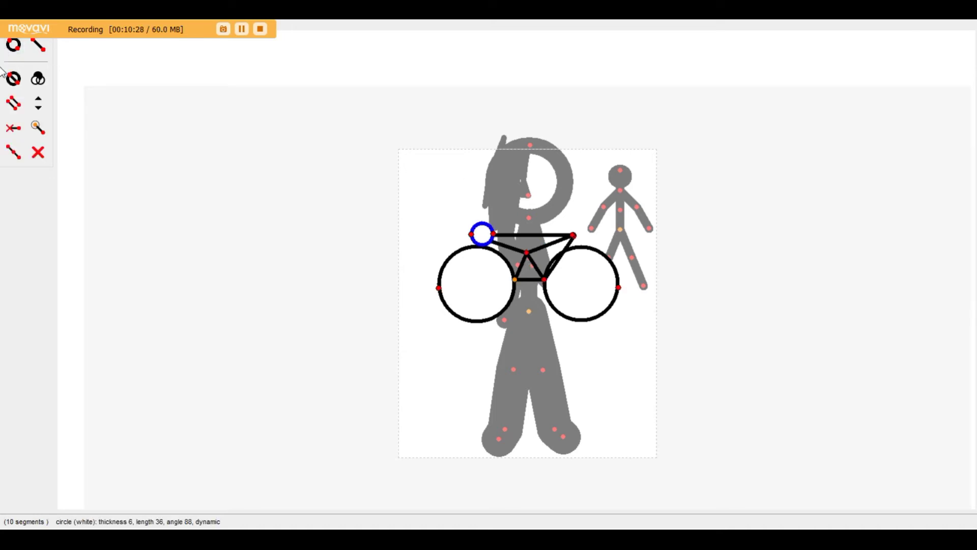
- Add a short line about 36 long from the top bar's right end, slanting up to the left
{"action": "left_click", "coordinate": [39, 46]}
{"action": "left_click", "coordinate": [574, 236]}
{"action": "left_click", "coordinate": [552, 228]}
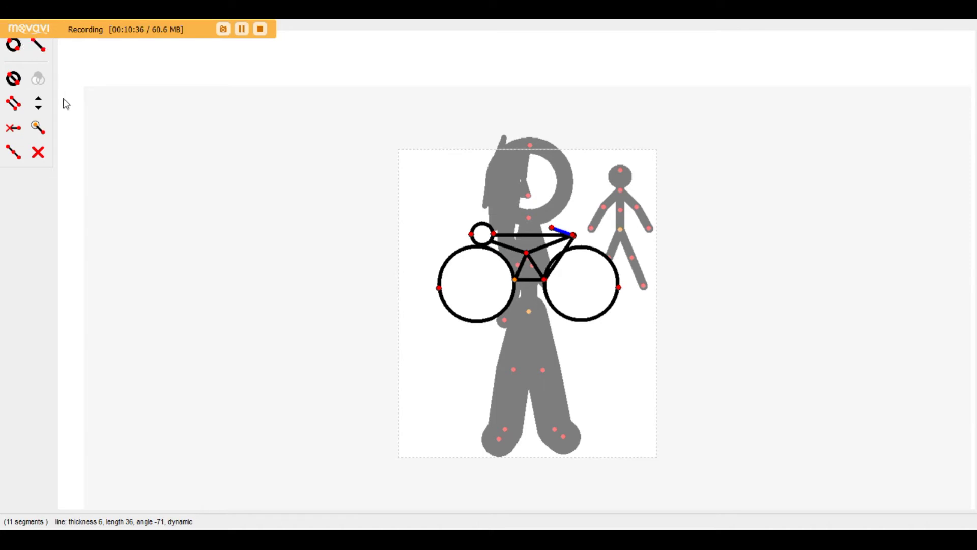
- Toggle the short segment to a circle, rotate it, and toggle it back to a line
{"action": "left_click", "coordinate": [12, 81]}
{"action": "left_click_drag", "start_coordinate": [554, 230], "coordinate": [566, 213]}
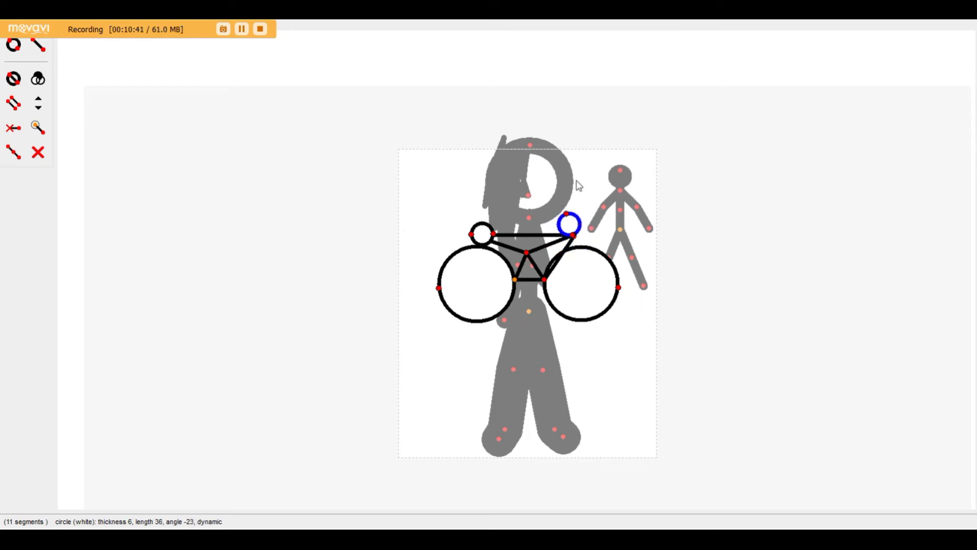
{"action": "left_click", "coordinate": [14, 80]}
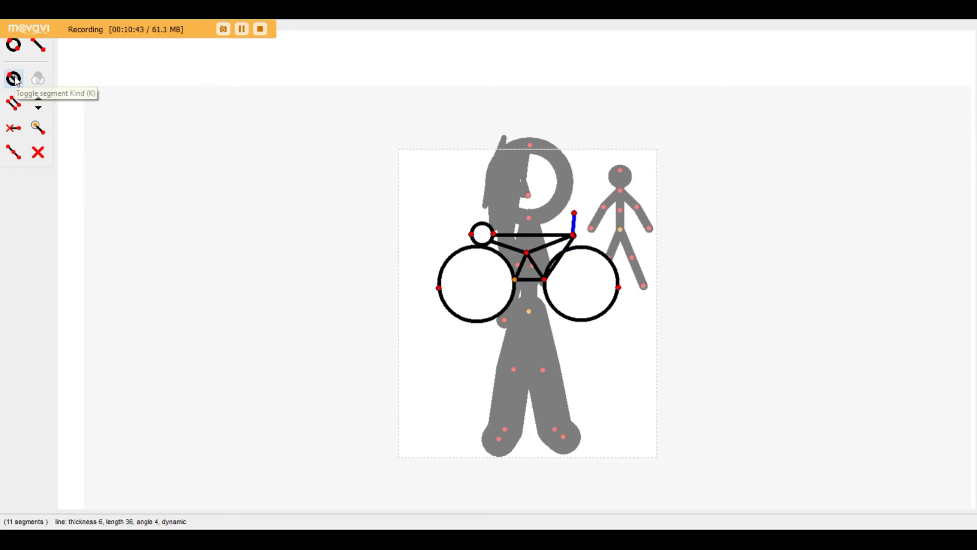
- Rotate the short line to about -46° and attach a duplicate of it to its free end, pointing level to the left
{"action": "left_click_drag", "start_coordinate": [574, 216], "coordinate": [547, 210]}
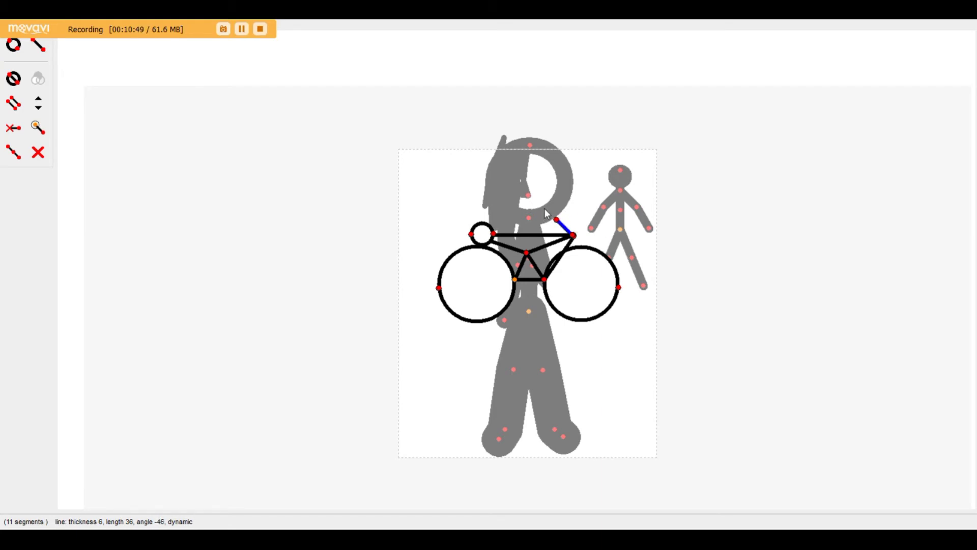
{"action": "left_click", "coordinate": [12, 103]}
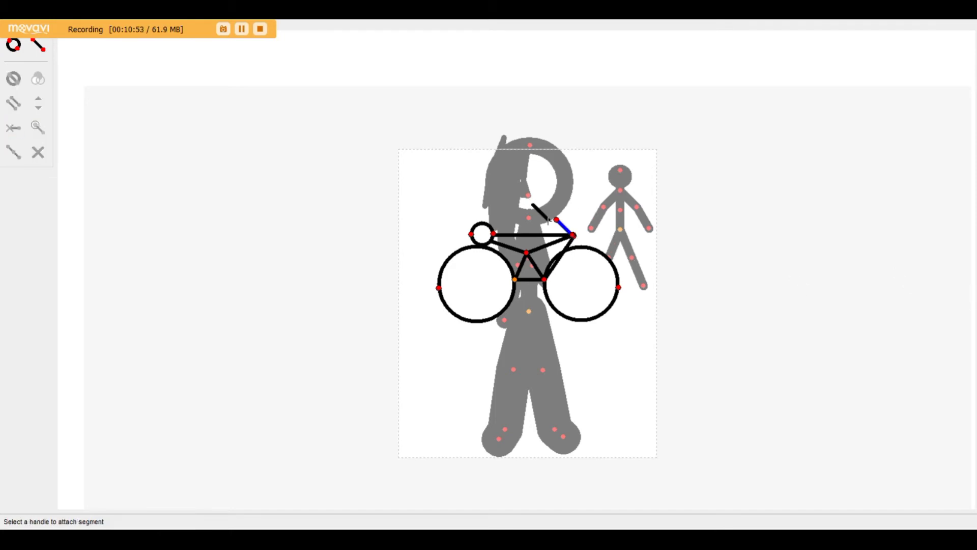
{"action": "left_click", "coordinate": [556, 218]}
{"action": "left_click_drag", "start_coordinate": [540, 206], "coordinate": [536, 234]}
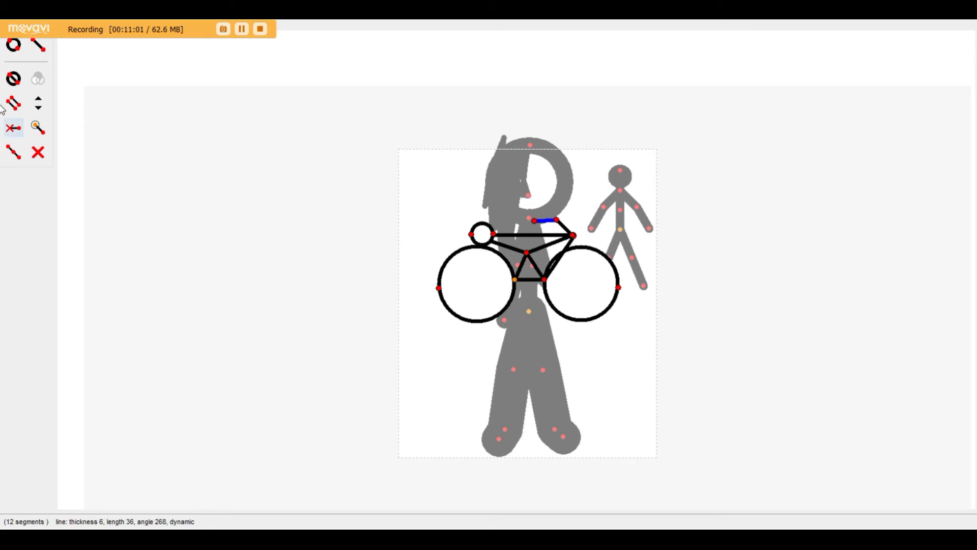
- Make the duplicated handlebar segment static and try moving its end handle
{"action": "left_click", "coordinate": [13, 131]}
{"action": "left_click_drag", "start_coordinate": [538, 224], "coordinate": [493, 218]}
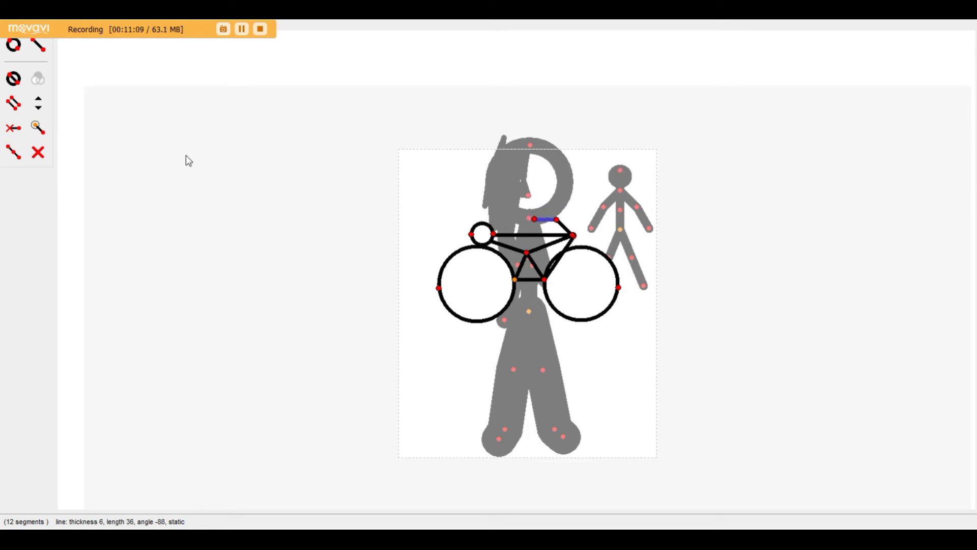
- Make the level handlebar segment dynamic, set its inner end as the main handle, and move the bicycle down by it
{"action": "left_click", "coordinate": [13, 129]}
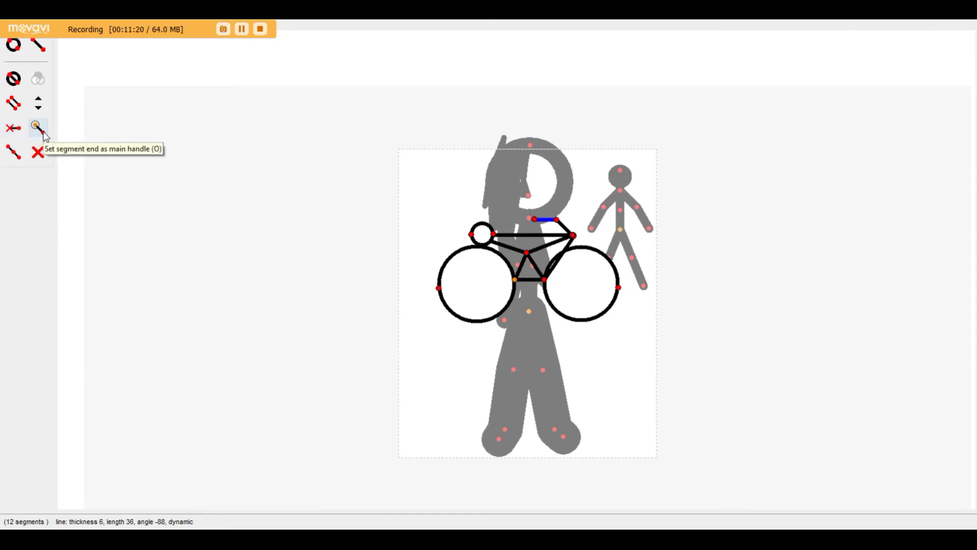
{"action": "left_click", "coordinate": [43, 133]}
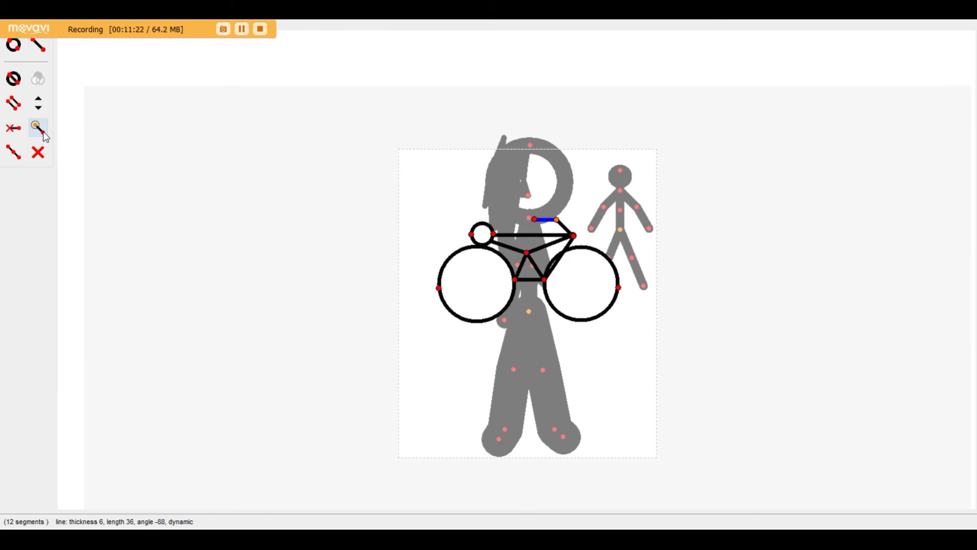
{"action": "left_click", "coordinate": [44, 133]}
{"action": "left_click", "coordinate": [44, 133]}
{"action": "left_click", "coordinate": [43, 133]}
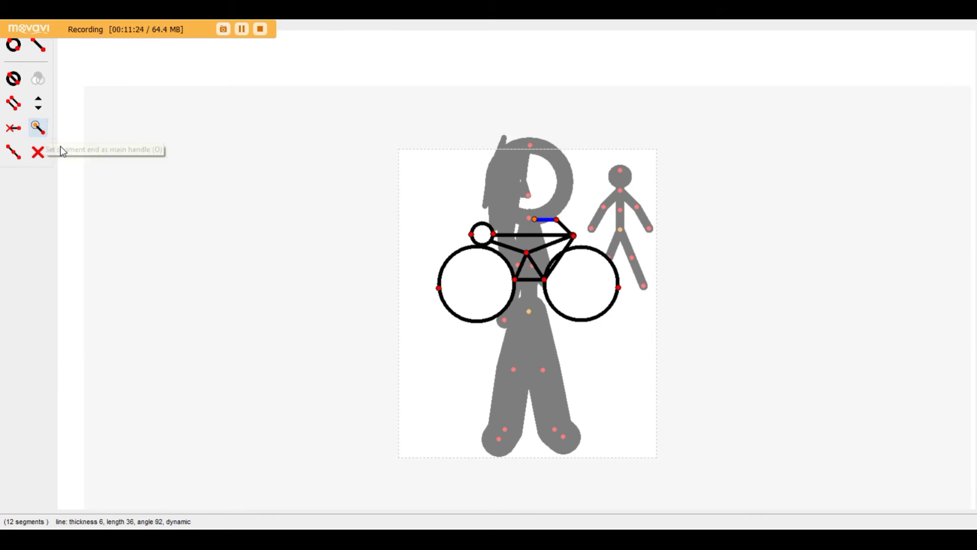
{"action": "left_click", "coordinate": [42, 133]}
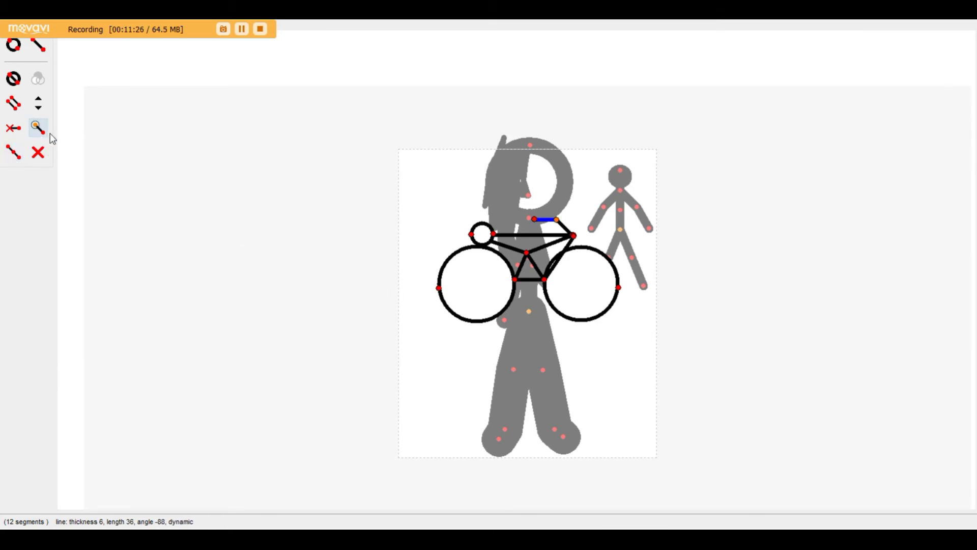
{"action": "left_click_drag", "start_coordinate": [557, 220], "coordinate": [556, 261]}
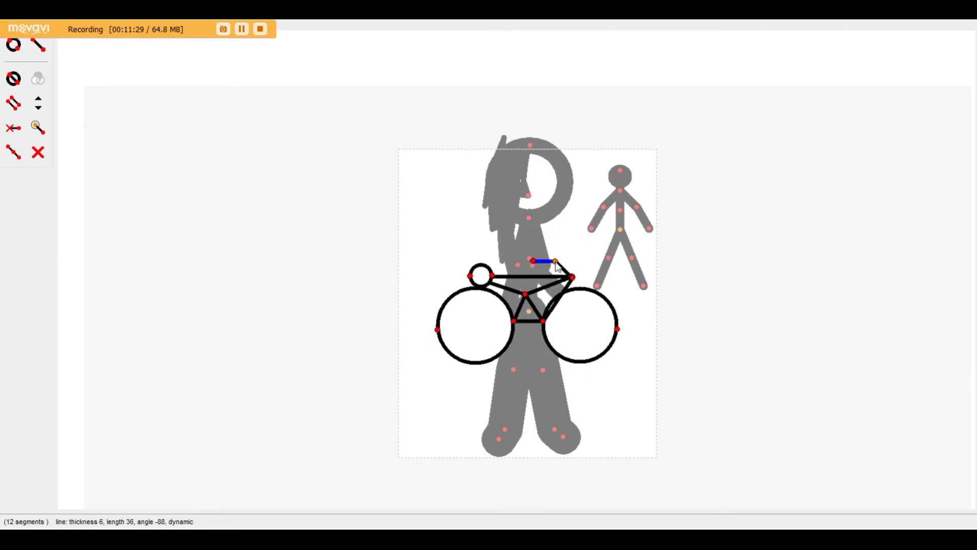
- Split the level handlebar segment in half and keep splitting the pieces into ever smaller segments
{"action": "left_click", "coordinate": [16, 157]}
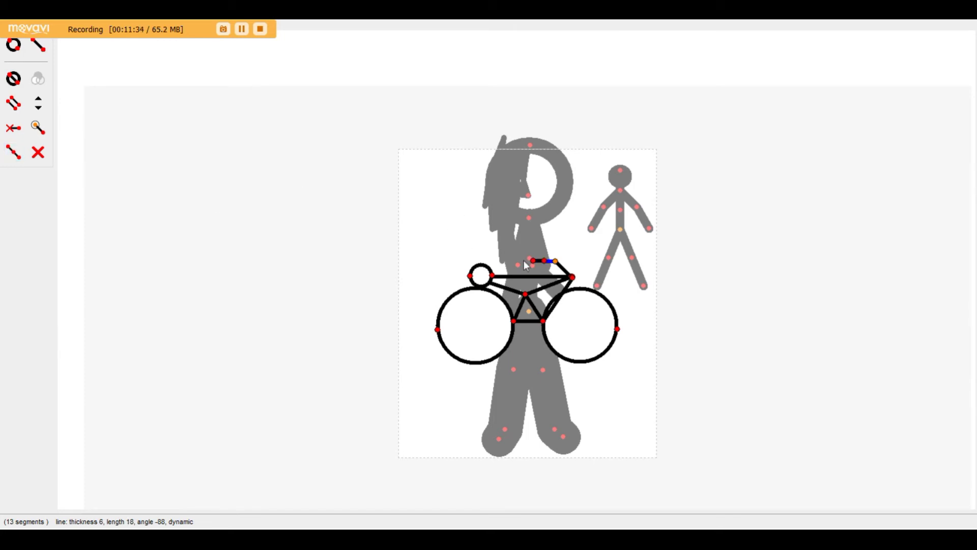
{"action": "mouse_move", "coordinate": [533, 262]}
{"action": "left_mouse_down"}
{"action": "mouse_move", "coordinate": [544, 273]}
{"action": "mouse_move", "coordinate": [551, 253]}
{"action": "mouse_move", "coordinate": [533, 260]}
{"action": "left_mouse_up"}
{"action": "left_click", "coordinate": [16, 153]}
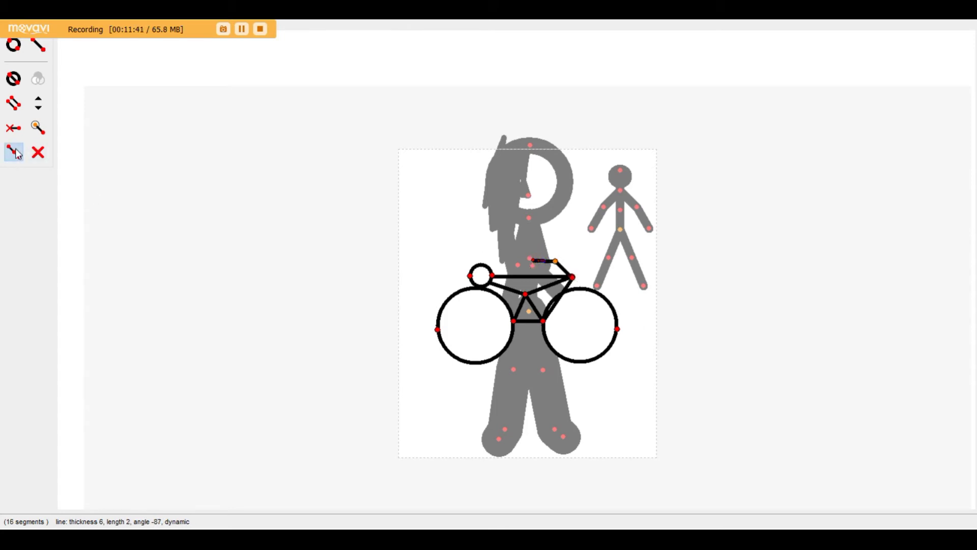
{"action": "left_click", "coordinate": [16, 153]}
{"action": "left_click", "coordinate": [15, 153]}
{"action": "left_click", "coordinate": [15, 153]}
- Delete the bicycle's segments one after another until only a single short line is left
{"action": "left_click", "coordinate": [38, 153]}
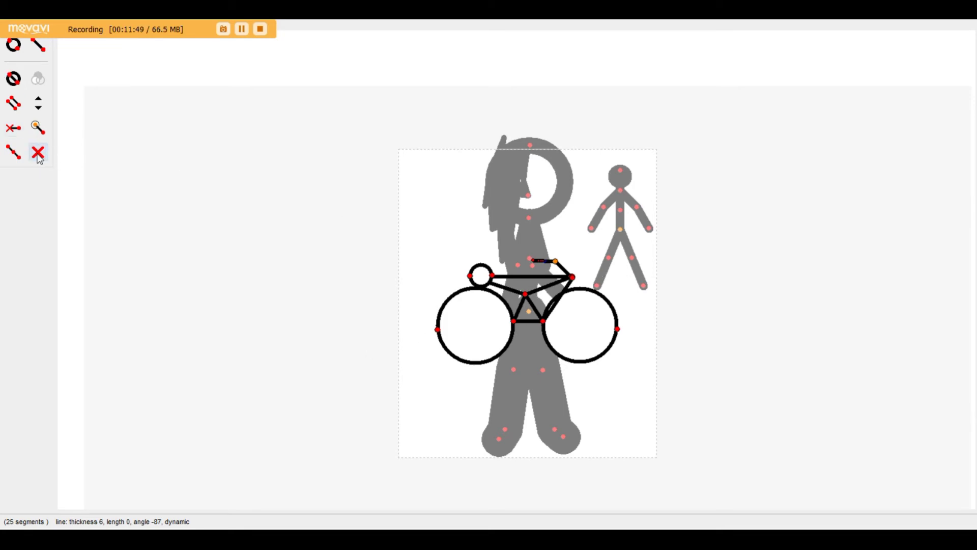
{"action": "left_click", "coordinate": [39, 157]}
{"action": "left_click", "coordinate": [38, 153]}
{"action": "left_click", "coordinate": [39, 154]}
{"action": "left_click", "coordinate": [39, 154]}
{"action": "left_click", "coordinate": [39, 153]}
{"action": "left_click", "coordinate": [43, 158]}
{"action": "left_click", "coordinate": [43, 158]}
{"action": "left_click", "coordinate": [43, 158]}
{"action": "left_click", "coordinate": [43, 159]}
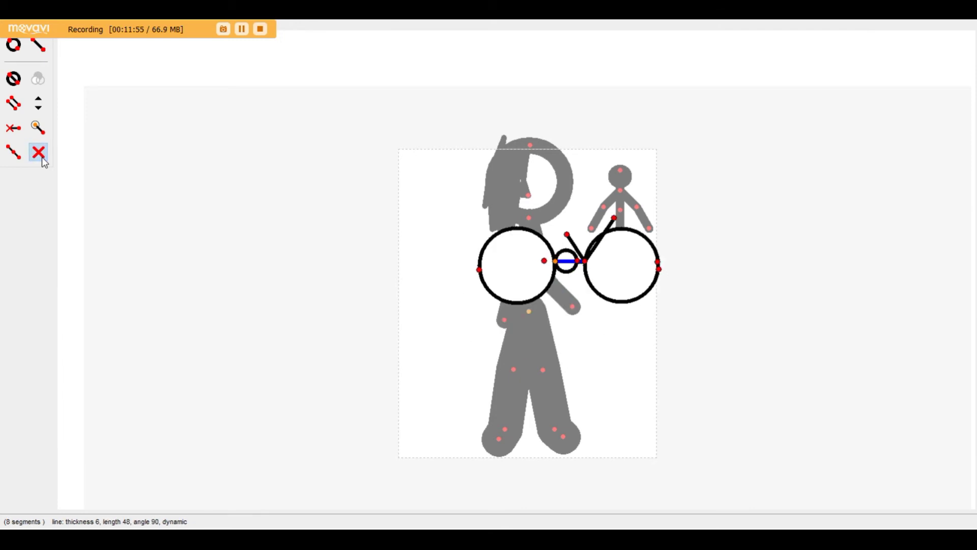
{"action": "left_click", "coordinate": [43, 159]}
{"action": "left_click", "coordinate": [42, 159]}
{"action": "left_click", "coordinate": [43, 158]}
{"action": "left_click", "coordinate": [43, 159]}
{"action": "left_click", "coordinate": [43, 160]}
{"action": "left_click", "coordinate": [43, 159]}
{"action": "left_click", "coordinate": [43, 159]}
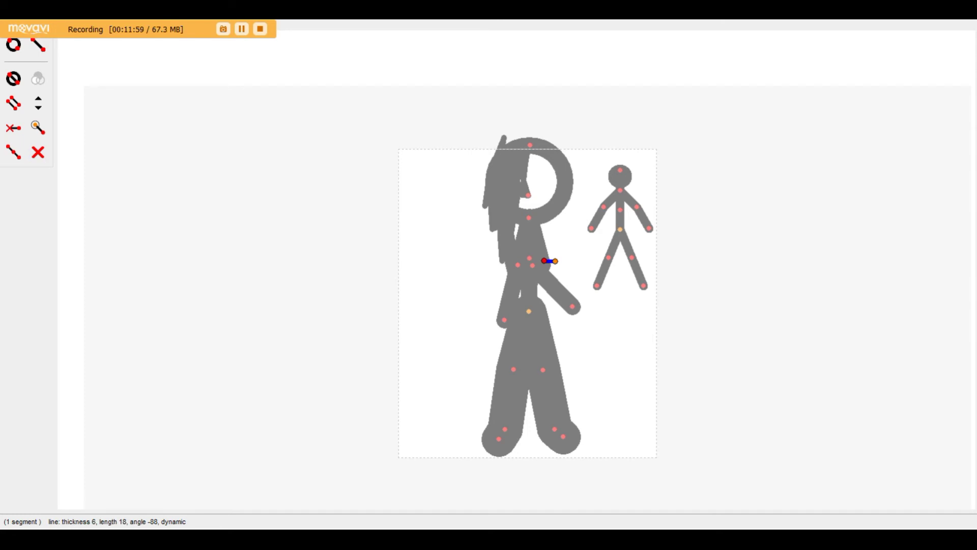
- Look through the builder's file and edit commands and close the Stick Figure Builder
{"action": "left_click", "coordinate": [6, 24]}
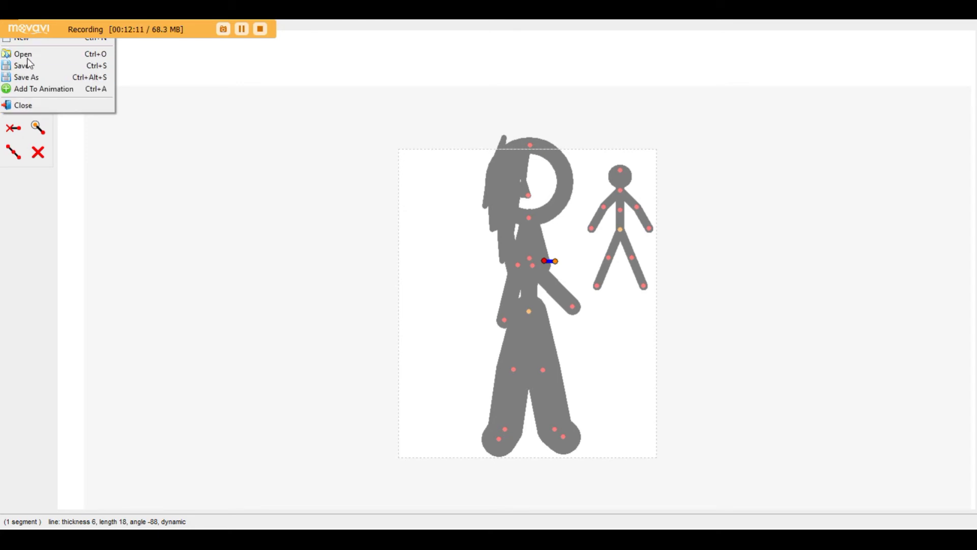
{"action": "mouse_move", "coordinate": [24, 20]}
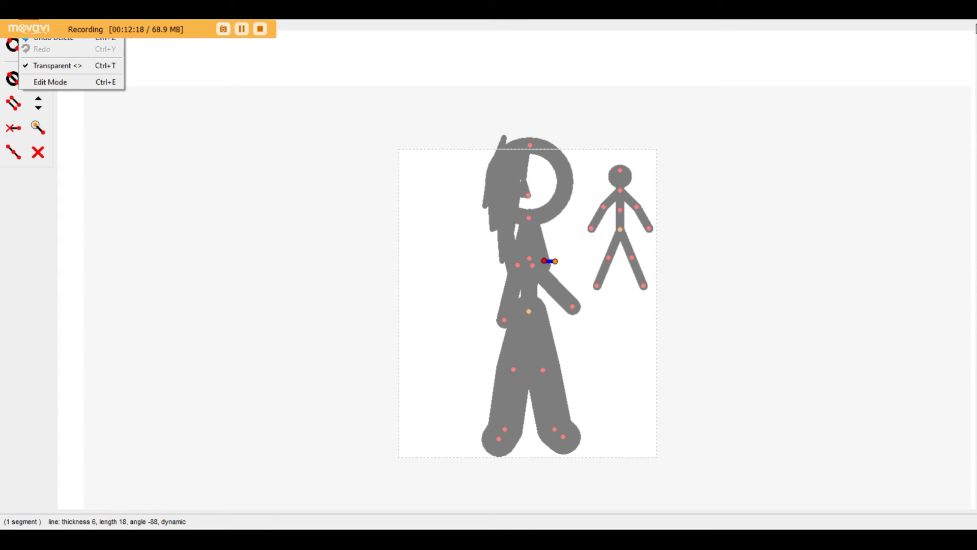
{"action": "key", "text": "ctrl+e"}
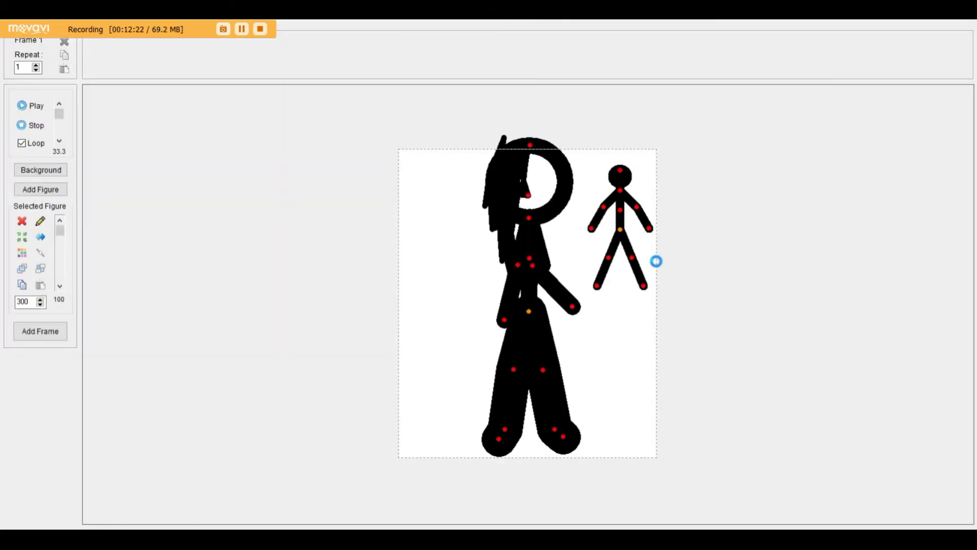
- Delete both figures from the frame and keep the archer type in the list of figure types
{"action": "left_click_drag", "start_coordinate": [630, 122], "coordinate": [419, 482]}
{"action": "left_click", "coordinate": [22, 221]}
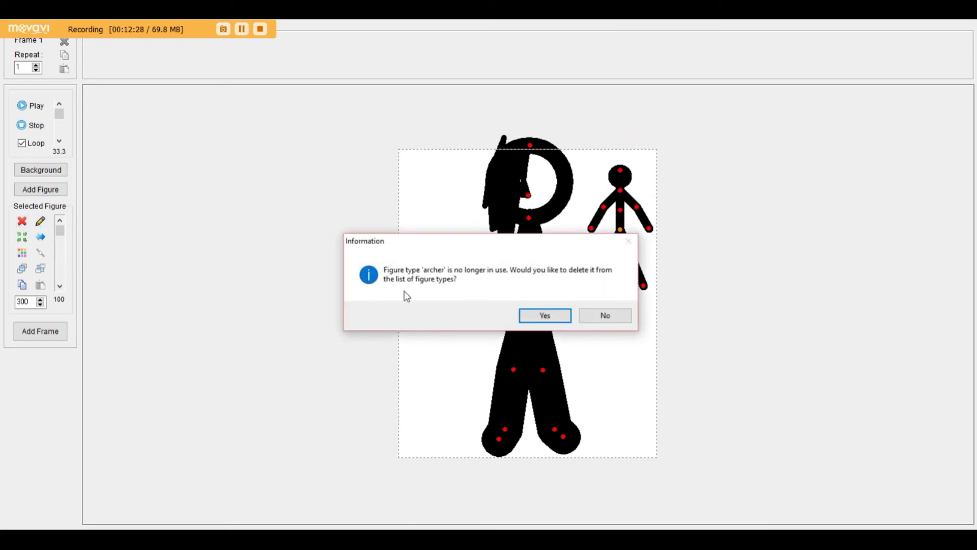
{"action": "left_click", "coordinate": [624, 319]}
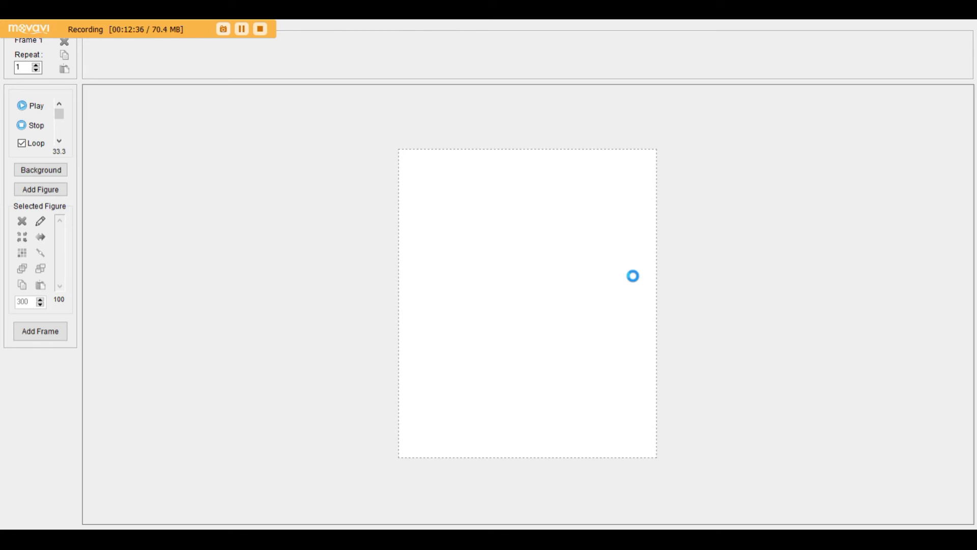
- Switch to the web browser and open droidz.org in a new tab
{"action": "key", "text": "alt+Tab"}
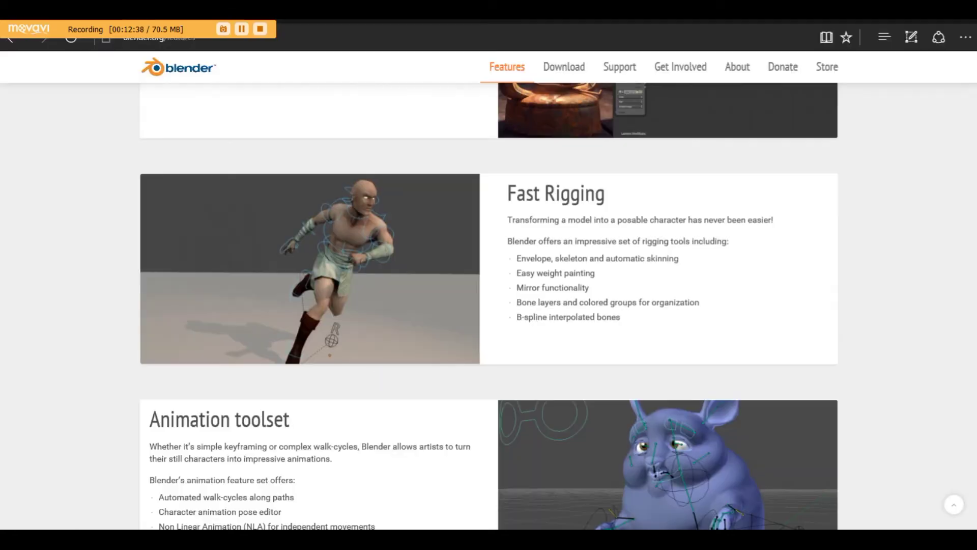
{"action": "left_click", "coordinate": [257, 18]}
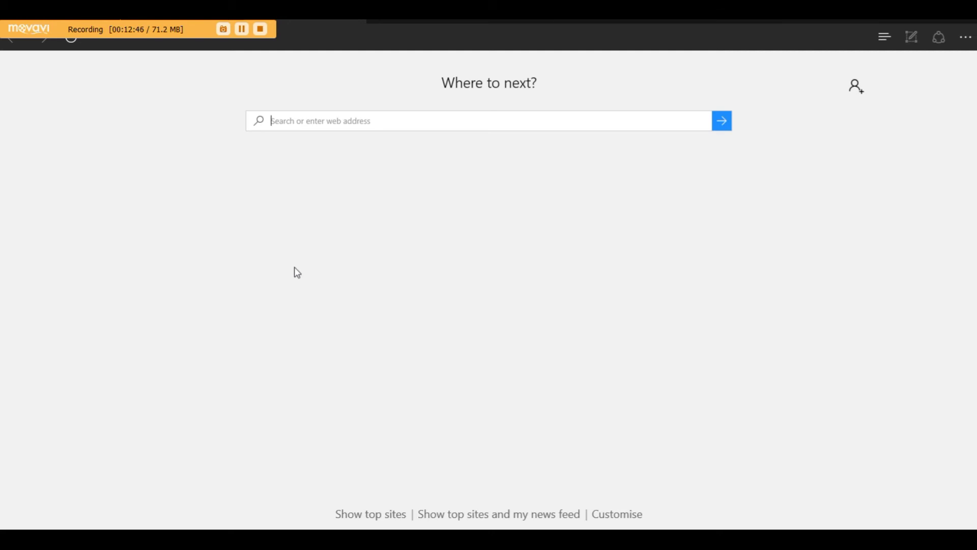
{"action": "type", "text": "droid"}
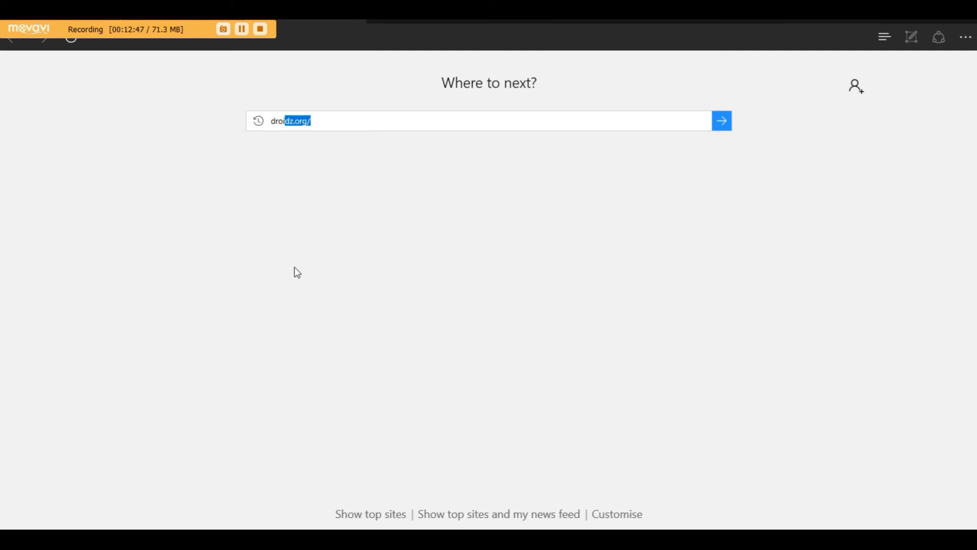
{"action": "type", "text": "z.org"}
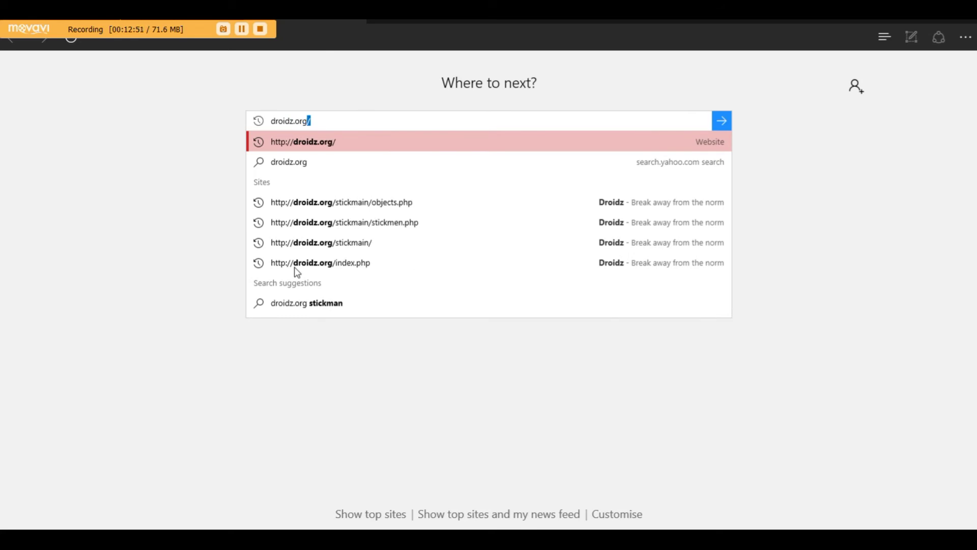
{"action": "key", "text": "Return"}
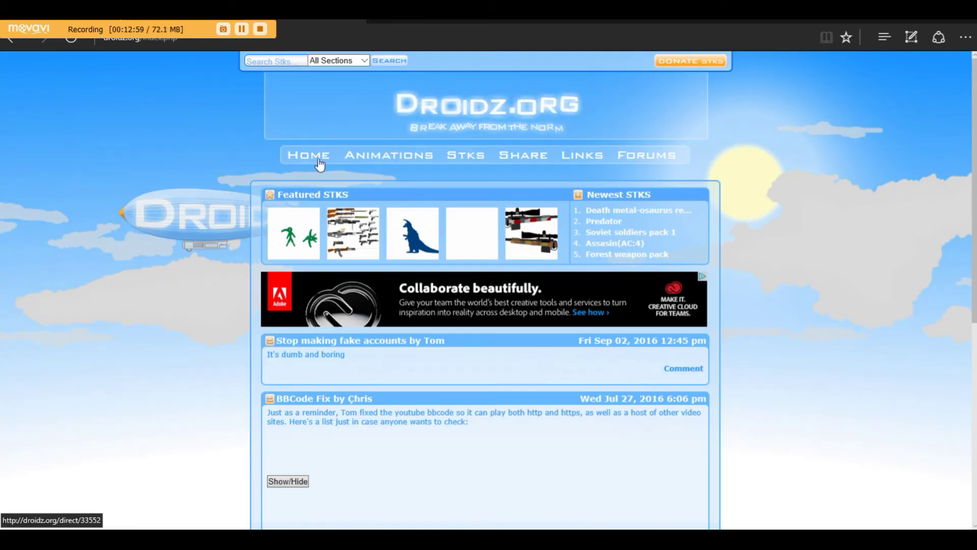
- Browse the Droidz home page, open the 2008 Pivot animations list, and watch Lonely Friday Nights
{"action": "scroll", "coordinate": [454, 204], "scroll_direction": "down", "scroll_amount": 7}
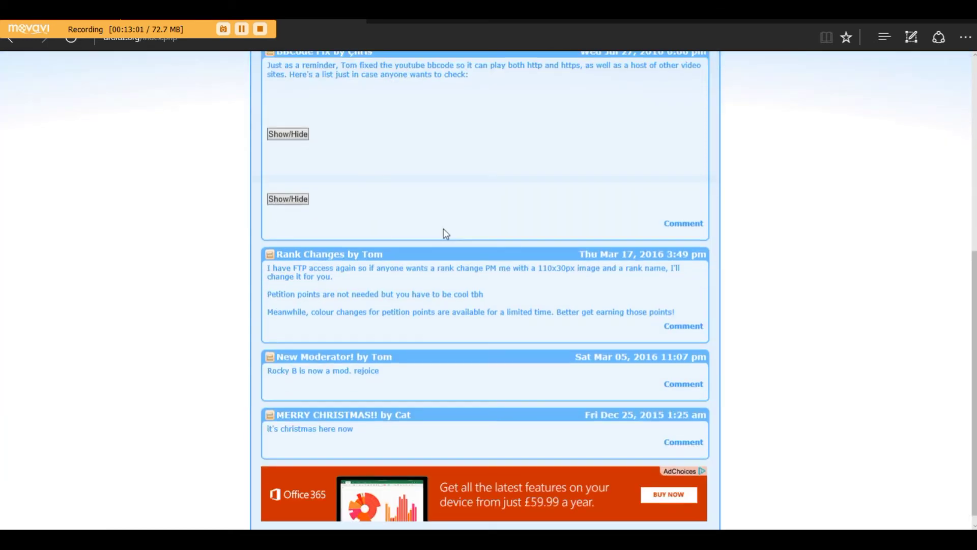
{"action": "scroll", "coordinate": [449, 227], "scroll_direction": "up", "scroll_amount": 7}
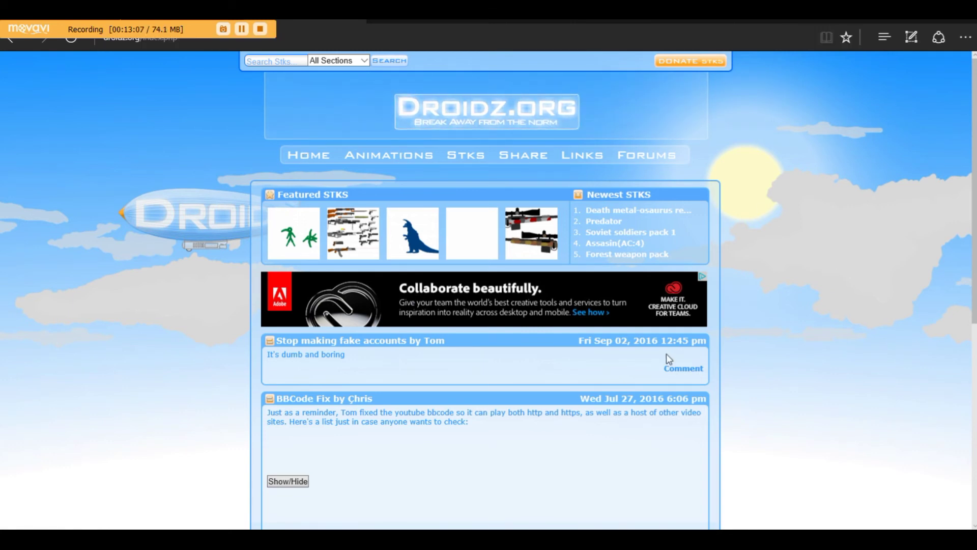
{"action": "left_click", "coordinate": [386, 162]}
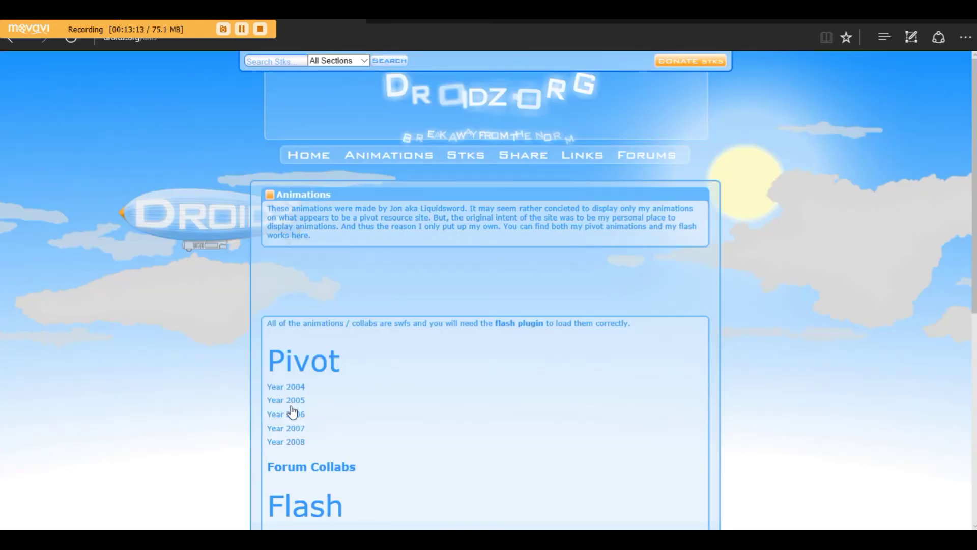
{"action": "left_click", "coordinate": [296, 443]}
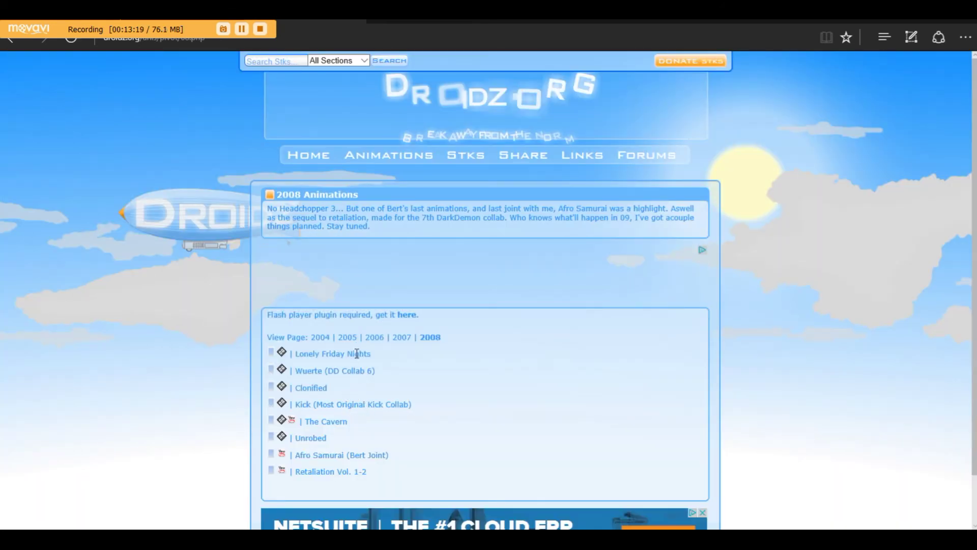
{"action": "left_click", "coordinate": [273, 356]}
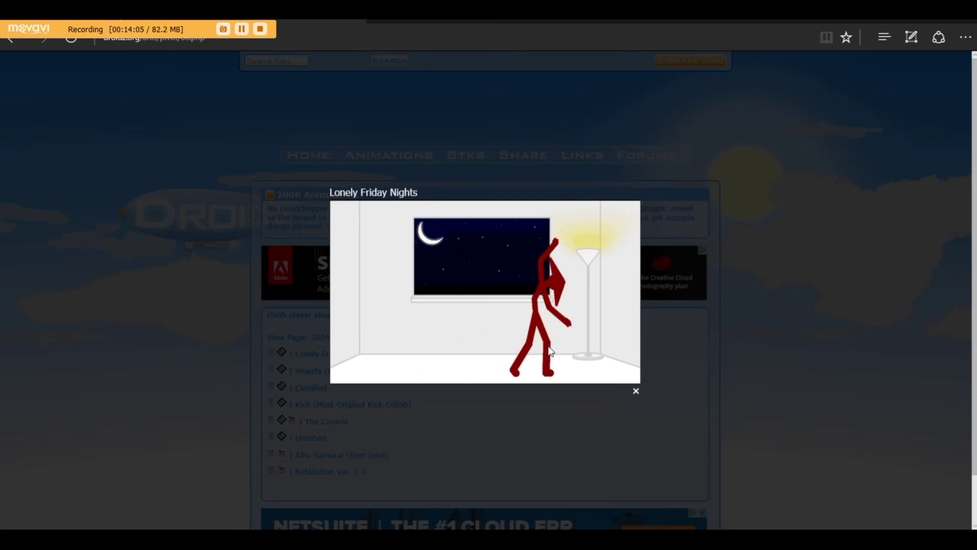
{"action": "left_click", "coordinate": [636, 392]}
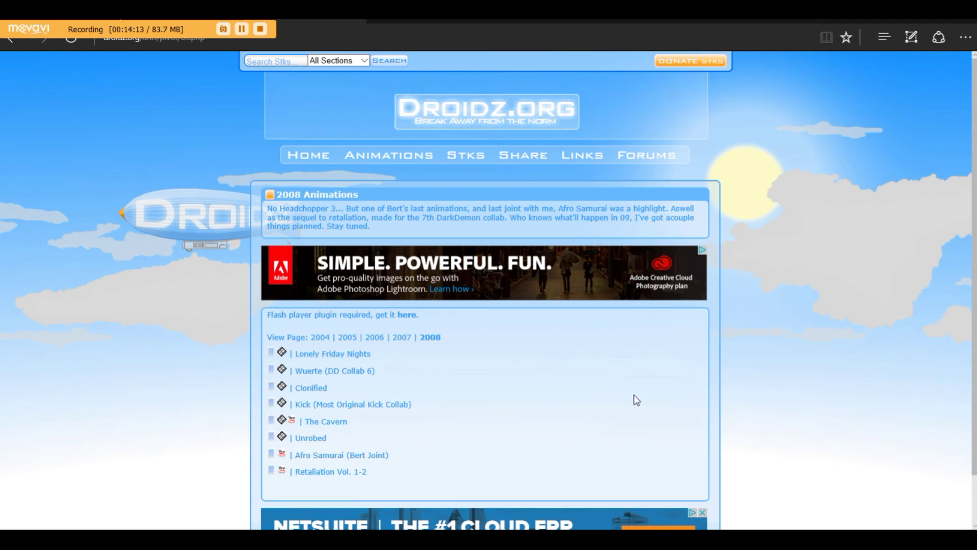
- Open the Stks section and look over its latest accepted and top 50 all-time lists
{"action": "left_click", "coordinate": [461, 160]}
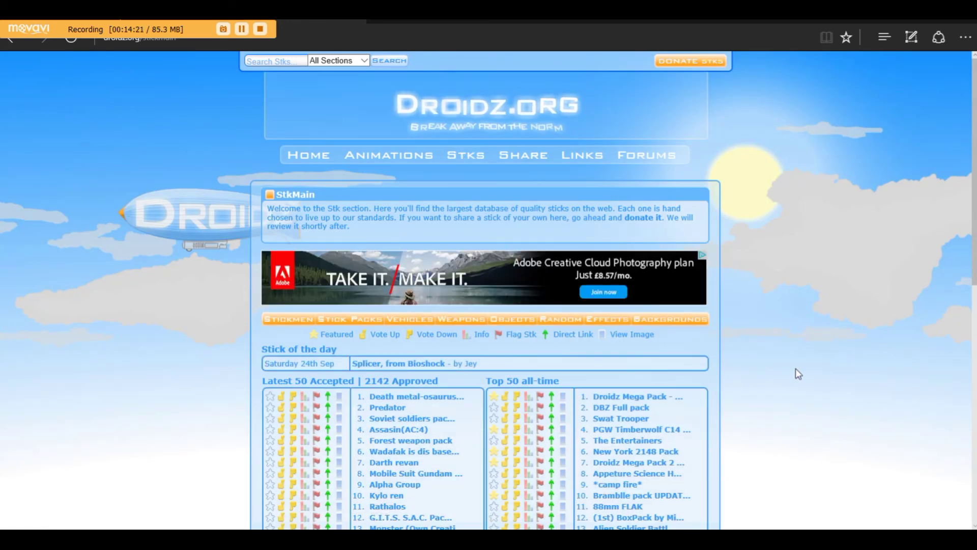
{"action": "scroll", "coordinate": [797, 370], "scroll_direction": "down", "scroll_amount": 6}
{"action": "scroll", "coordinate": [797, 375], "scroll_direction": "up", "scroll_amount": 6}
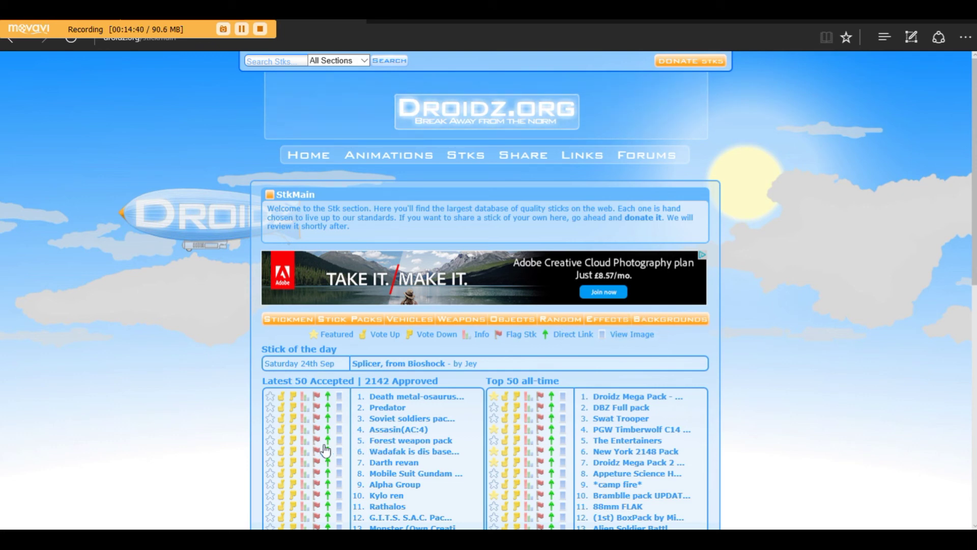
{"action": "scroll", "coordinate": [389, 395], "scroll_direction": "down", "scroll_amount": 3}
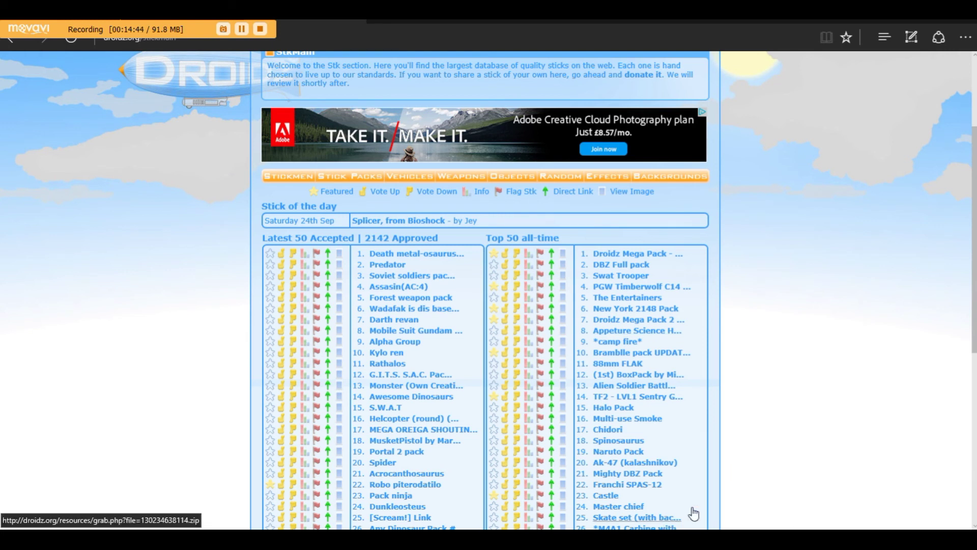
- Try to download the Assasin(AC:4) stick figure and open its zip file
{"action": "left_click", "coordinate": [408, 288]}
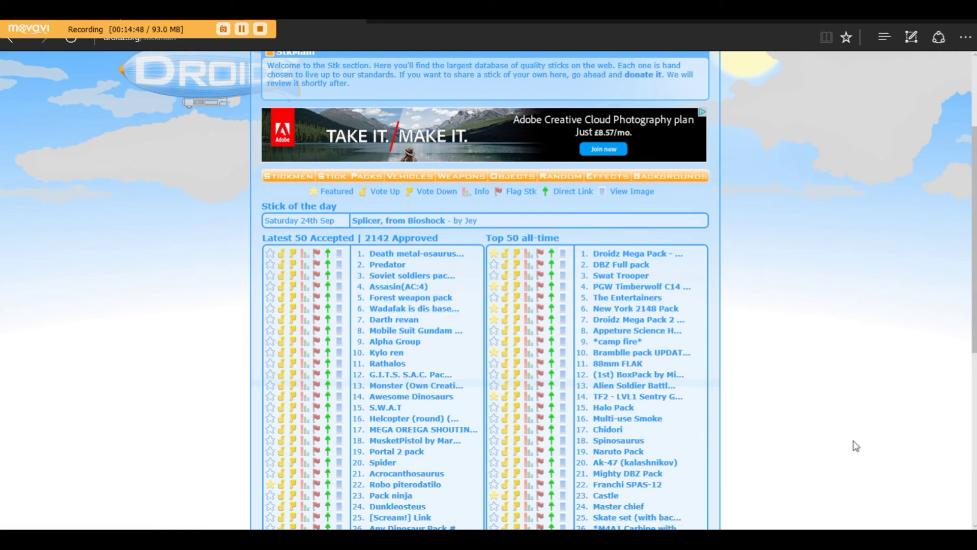
{"action": "left_click", "coordinate": [564, 511]}
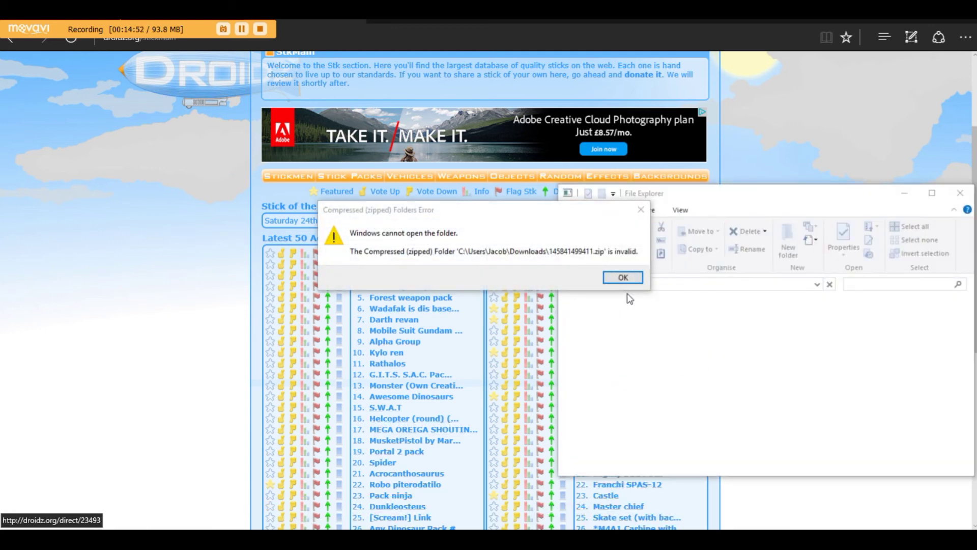
{"action": "left_click", "coordinate": [625, 278]}
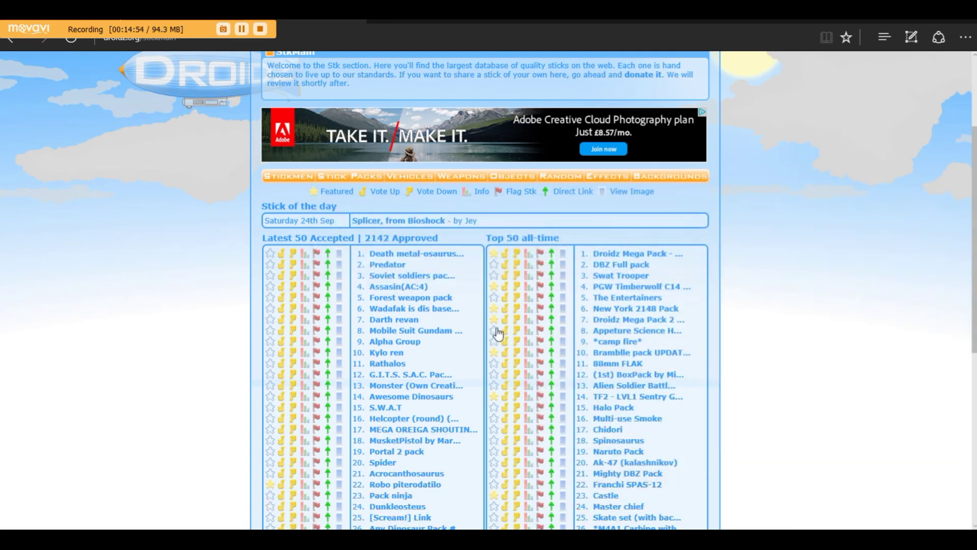
- View the preview image of Assasin(AC:4) and open the Stickmen category
{"action": "left_click", "coordinate": [340, 286]}
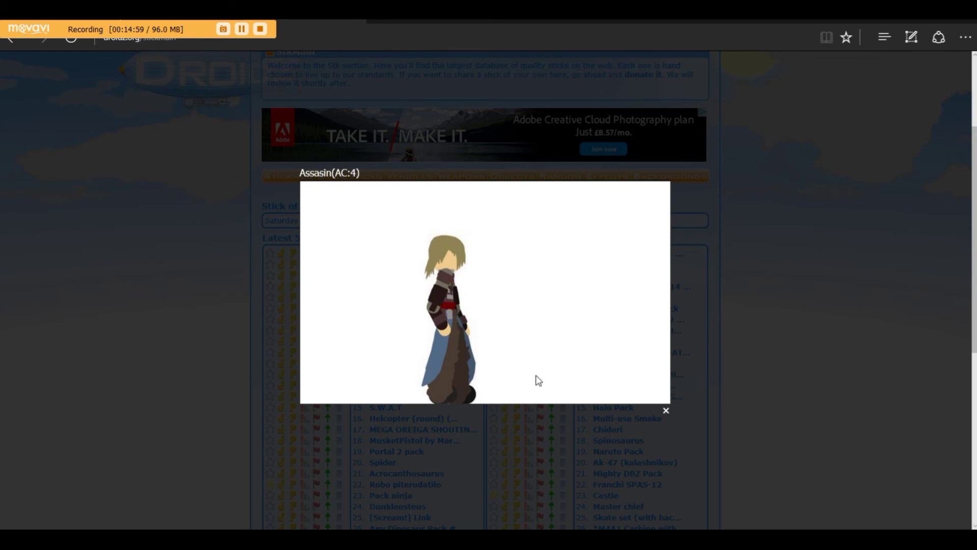
{"action": "left_click", "coordinate": [665, 412]}
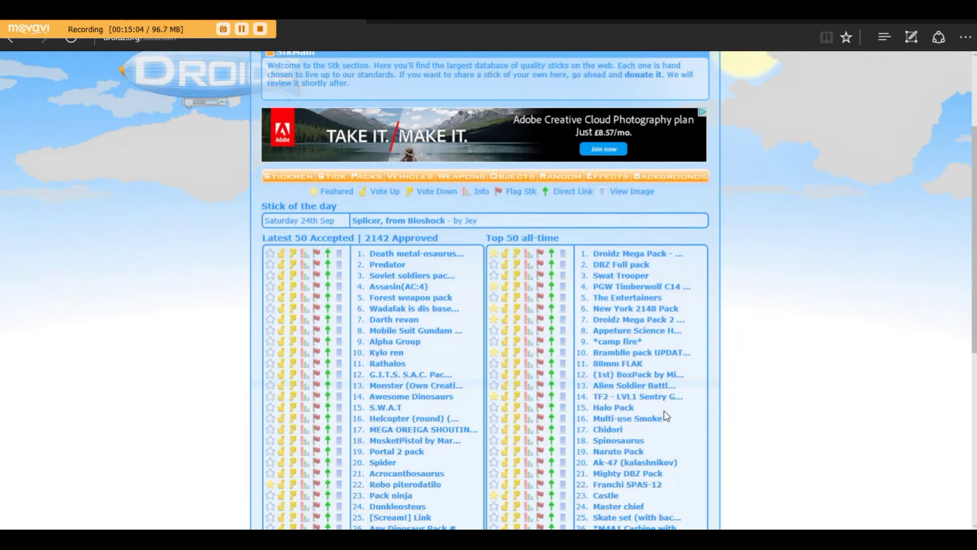
{"action": "left_click", "coordinate": [298, 185]}
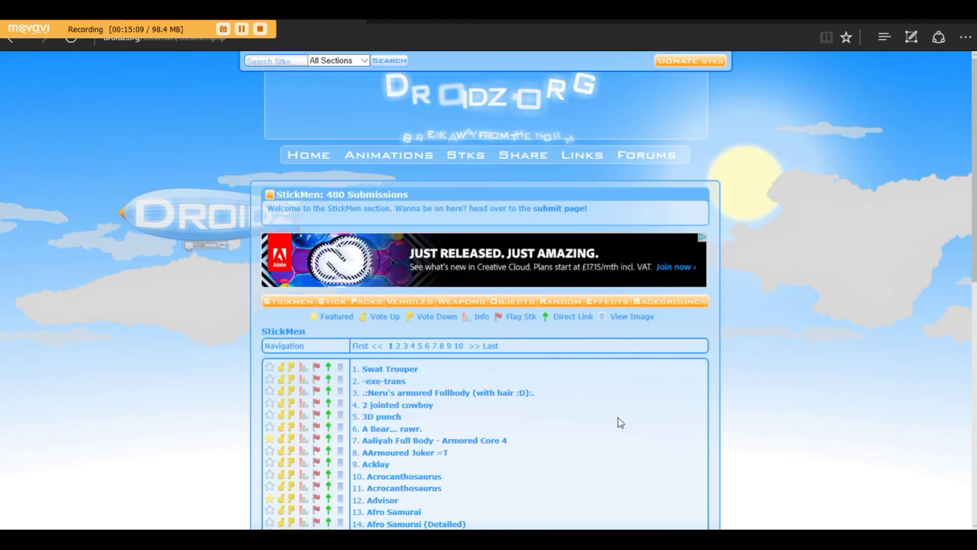
- View the preview image of the Swat Trooper figure in the Stickmen list and close it
{"action": "left_click", "coordinate": [339, 369]}
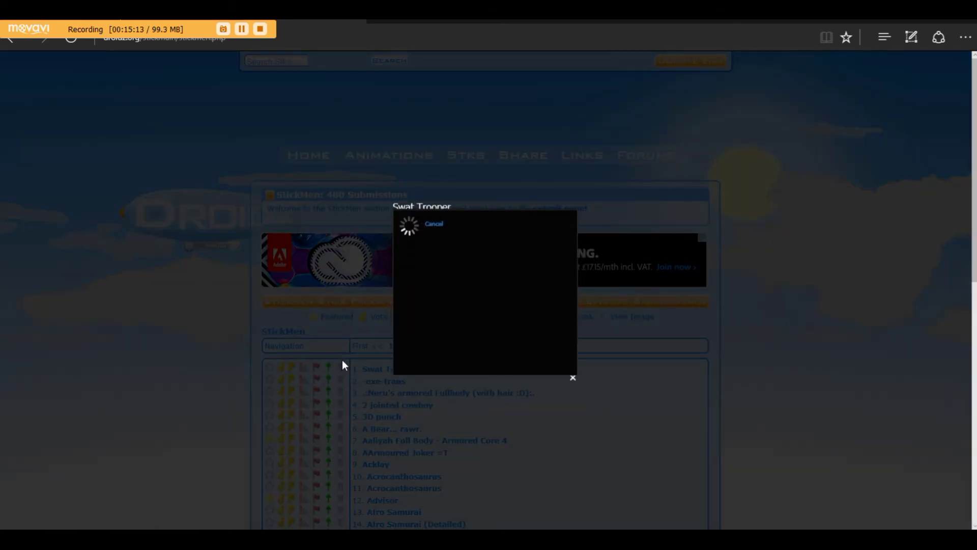
{"action": "left_click", "coordinate": [573, 383]}
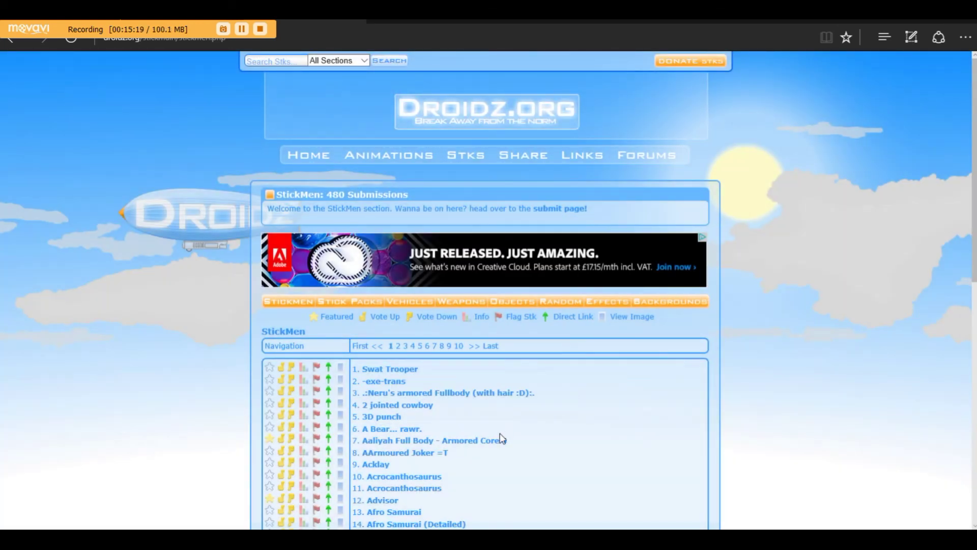
- Download and open the Armoured stk figure from the Stickmen list, and close the Pivot Animator windows showing it
{"action": "scroll", "coordinate": [500, 437], "scroll_direction": "down", "scroll_amount": 7}
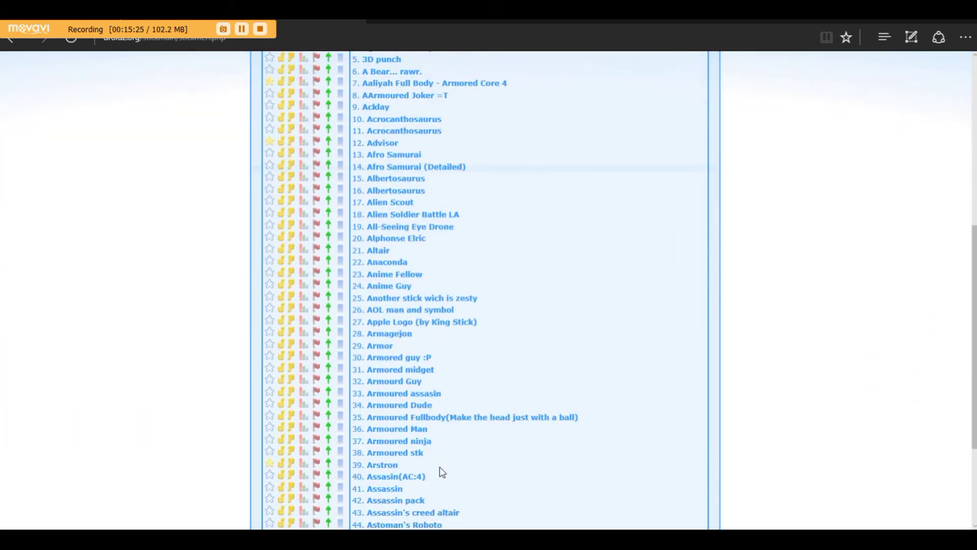
{"action": "left_click", "coordinate": [420, 453]}
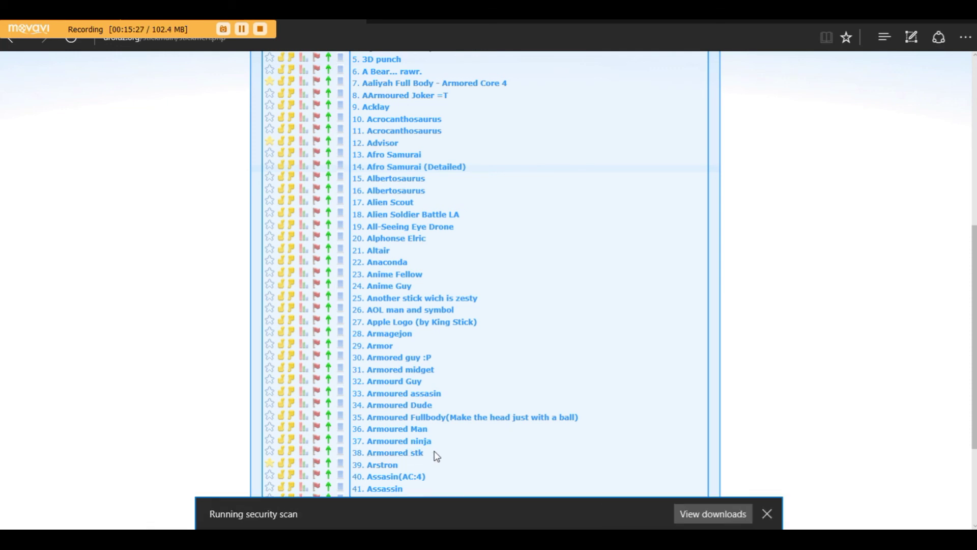
{"action": "left_click", "coordinate": [527, 514]}
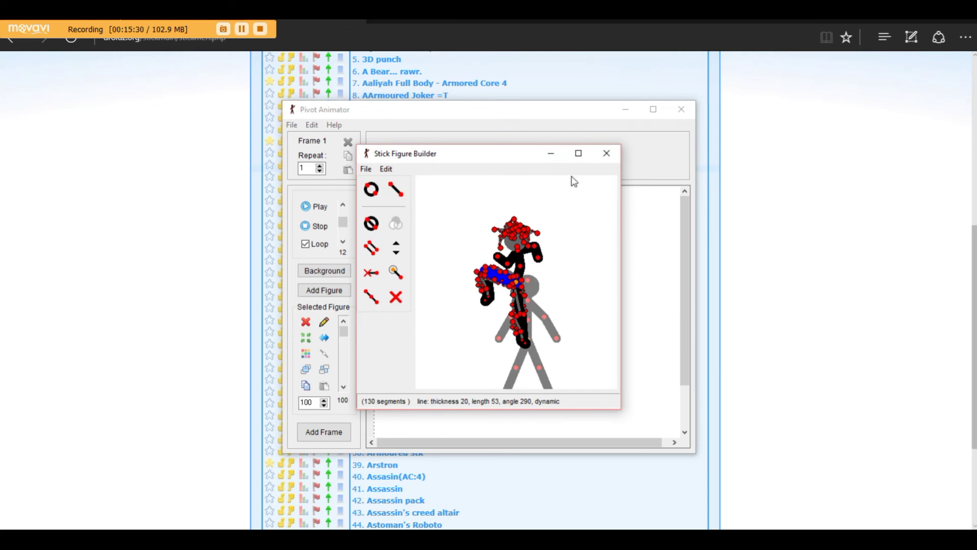
{"action": "left_click", "coordinate": [606, 153]}
{"action": "left_click", "coordinate": [680, 111]}
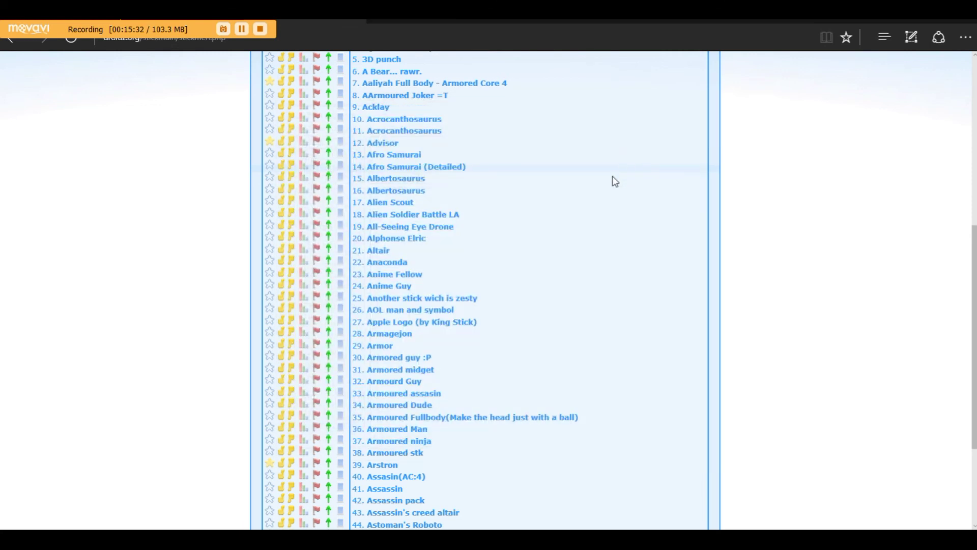
- View the preview image of the Armor figure and close it
{"action": "left_click", "coordinate": [345, 347]}
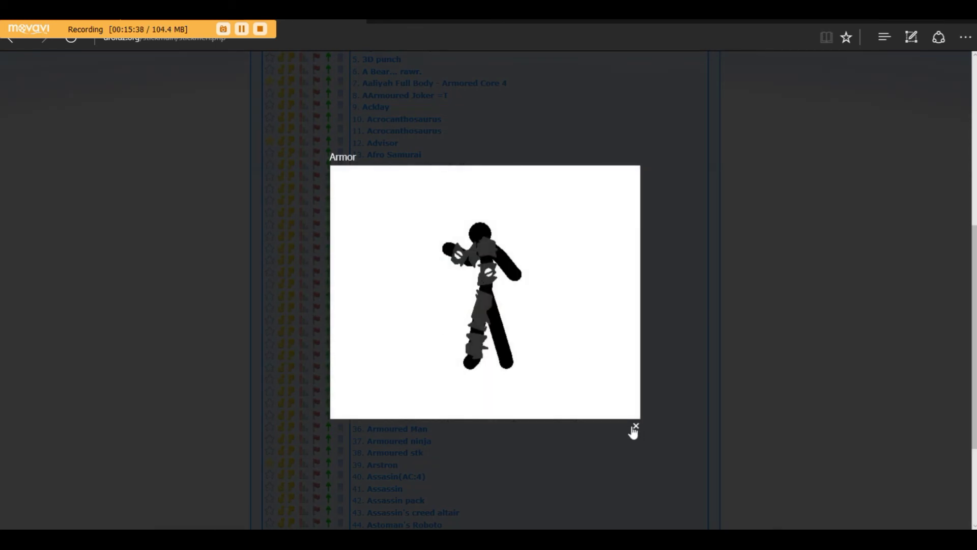
{"action": "left_click", "coordinate": [636, 428]}
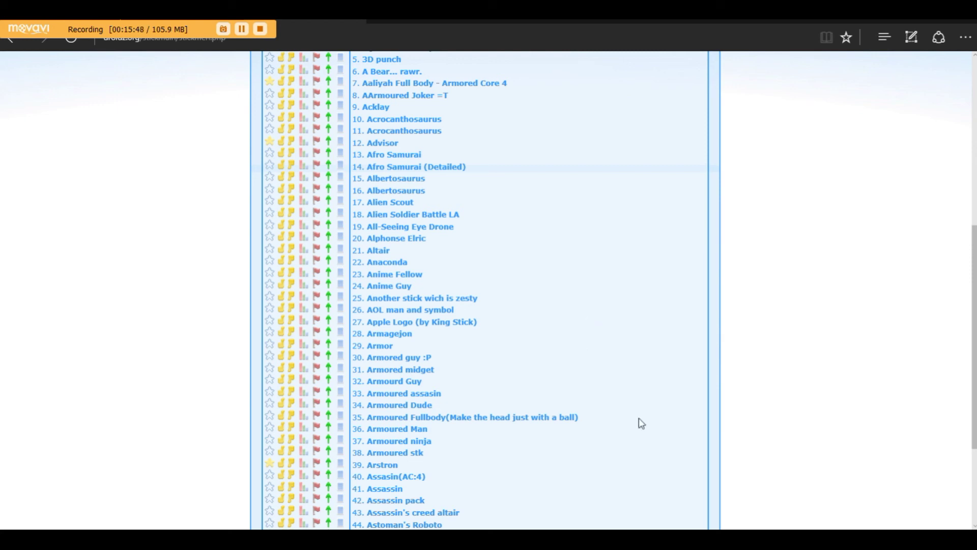
- Switch to Pivot Animator and open the walking animation from the animations folder without saving the current project
{"action": "key", "text": "alt+Tab"}
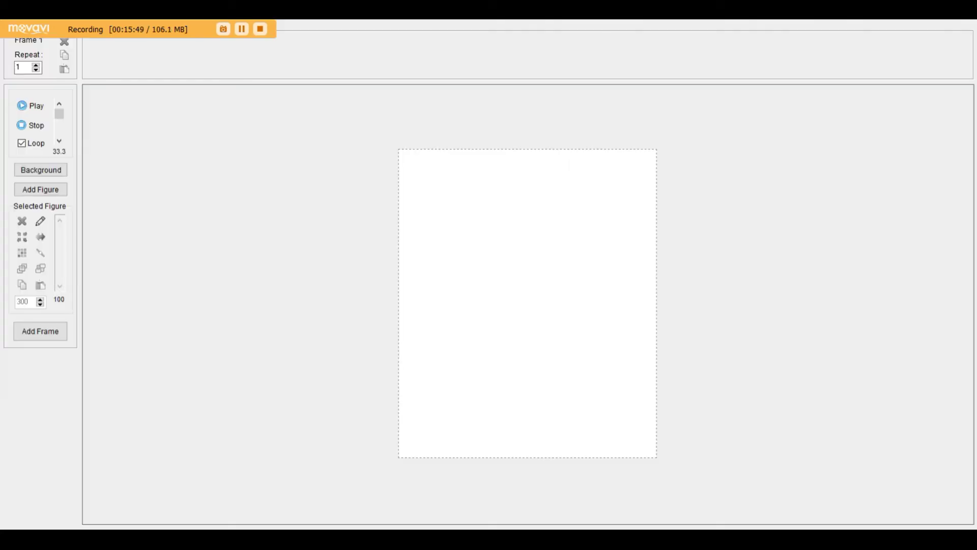
{"action": "left_click", "coordinate": [9, 24]}
{"action": "left_click", "coordinate": [21, 46]}
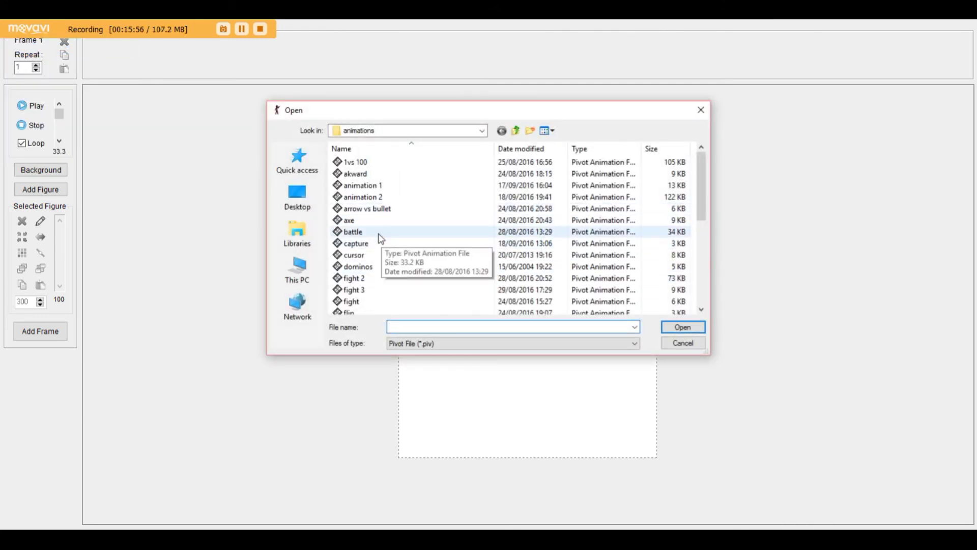
{"action": "scroll", "coordinate": [402, 265], "scroll_direction": "down", "scroll_amount": 2}
{"action": "scroll", "coordinate": [407, 274], "scroll_direction": "down", "scroll_amount": 2}
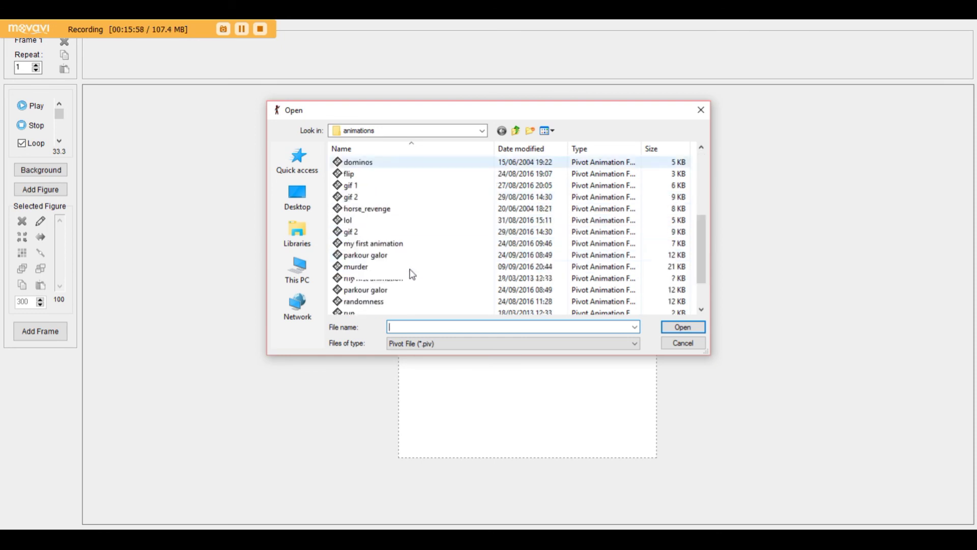
{"action": "left_click", "coordinate": [382, 254]}
{"action": "left_click", "coordinate": [379, 268]}
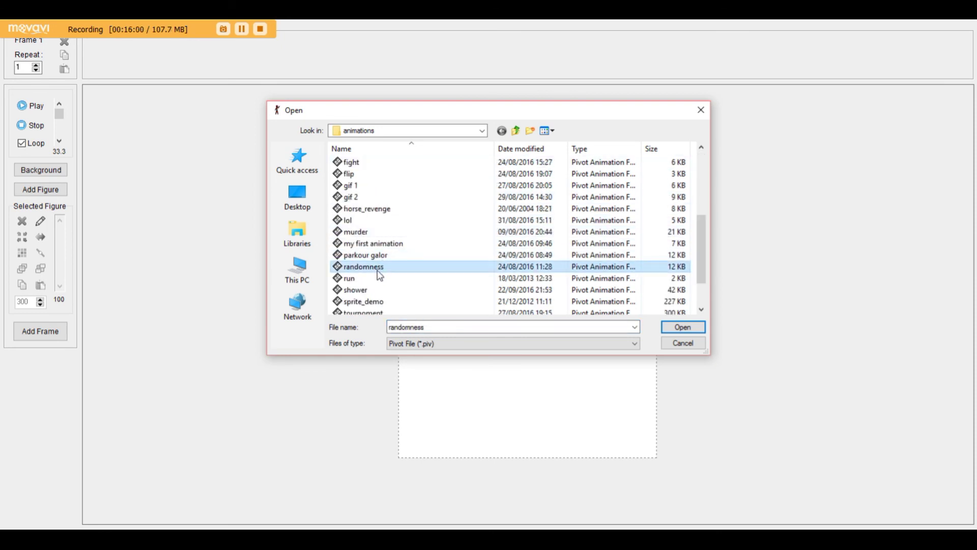
{"action": "left_click", "coordinate": [402, 279]}
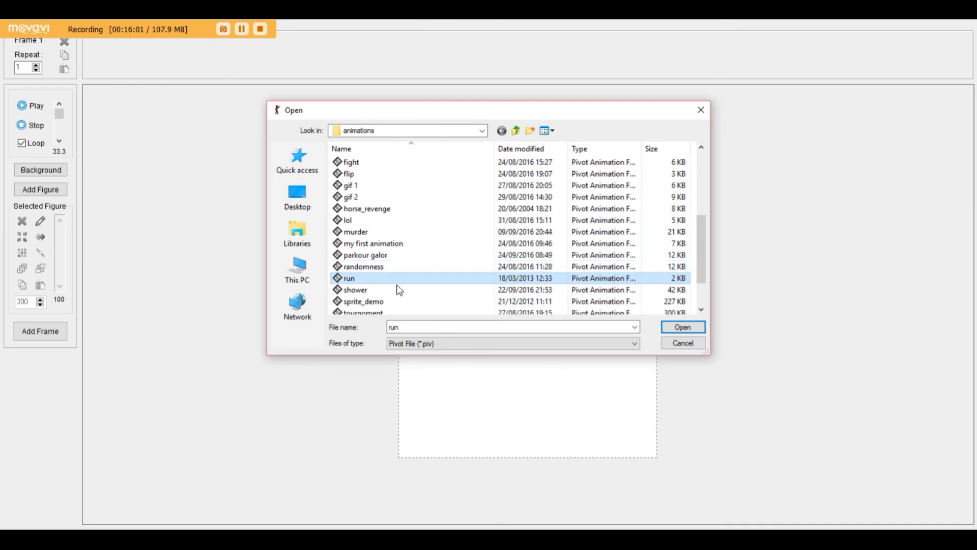
{"action": "left_click", "coordinate": [391, 302]}
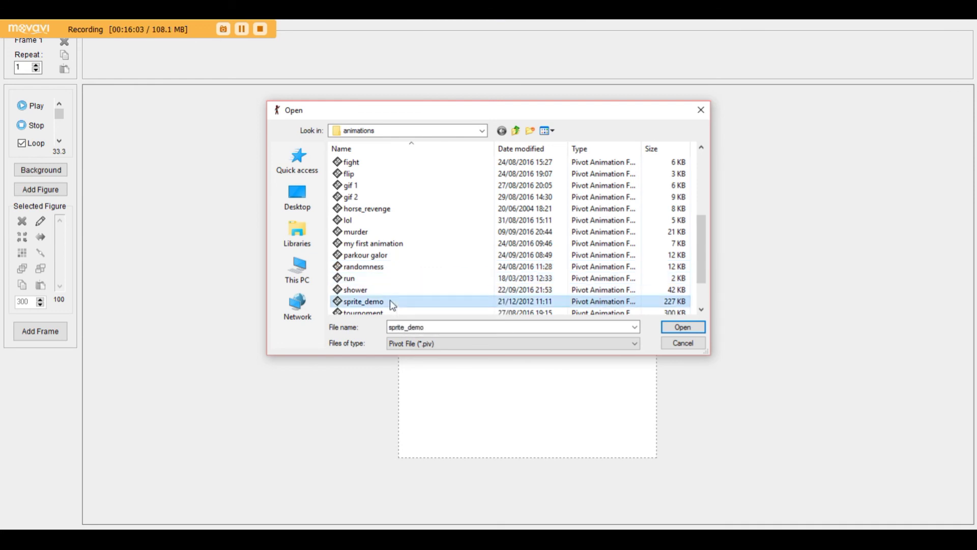
{"action": "scroll", "coordinate": [391, 302], "scroll_direction": "down", "scroll_amount": 2}
{"action": "left_click", "coordinate": [370, 279]}
{"action": "left_click", "coordinate": [365, 291]}
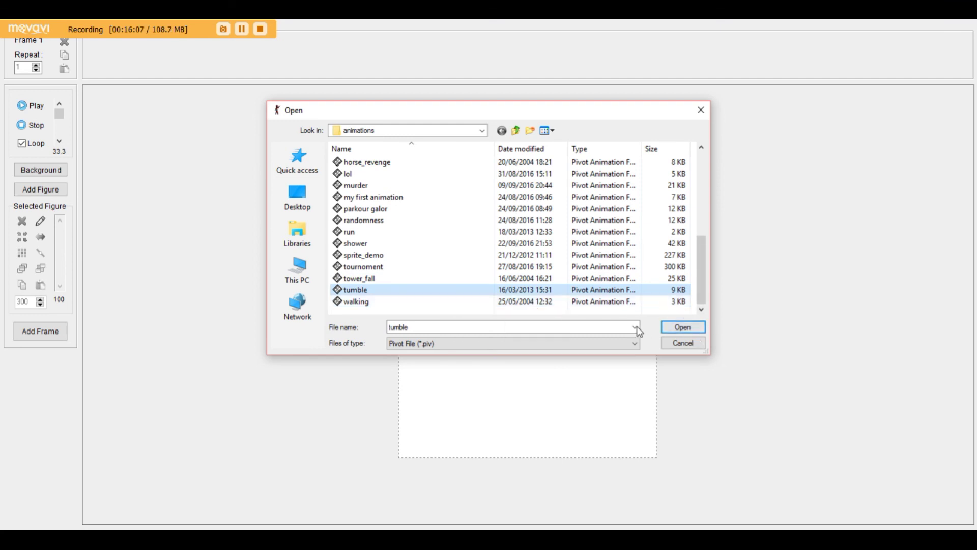
{"action": "left_click", "coordinate": [475, 301]}
{"action": "left_click", "coordinate": [693, 328]}
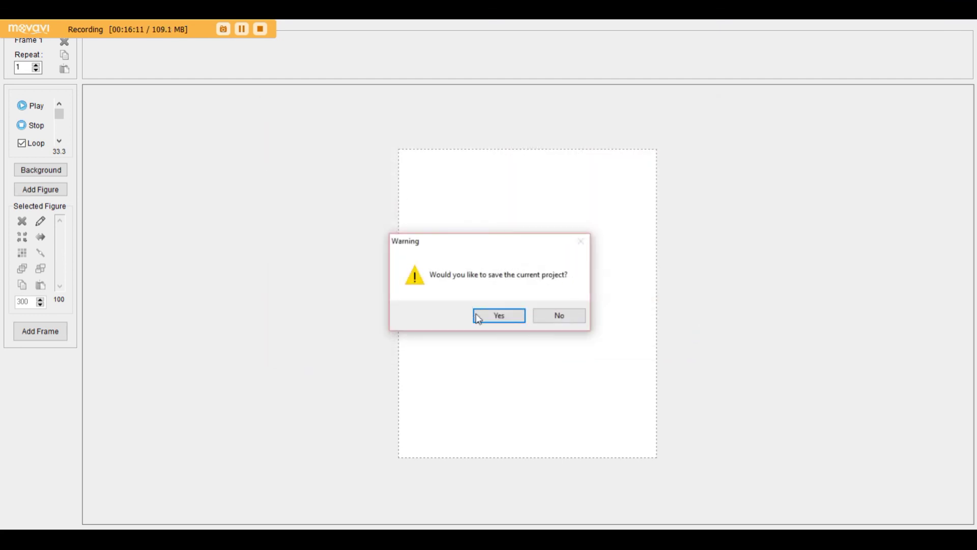
{"action": "left_click", "coordinate": [541, 319]}
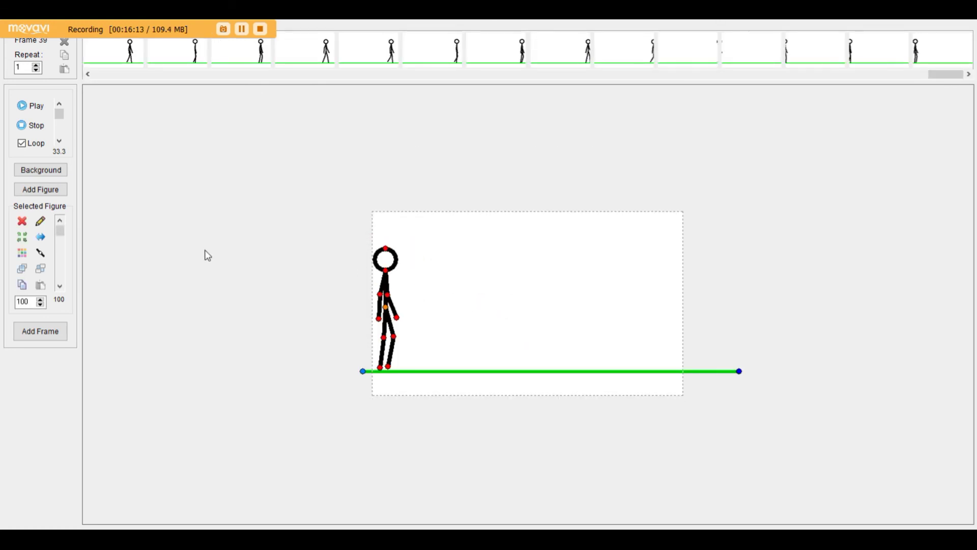
- Play the walking animation and set its frame rate to 12 fps
{"action": "left_click", "coordinate": [36, 106]}
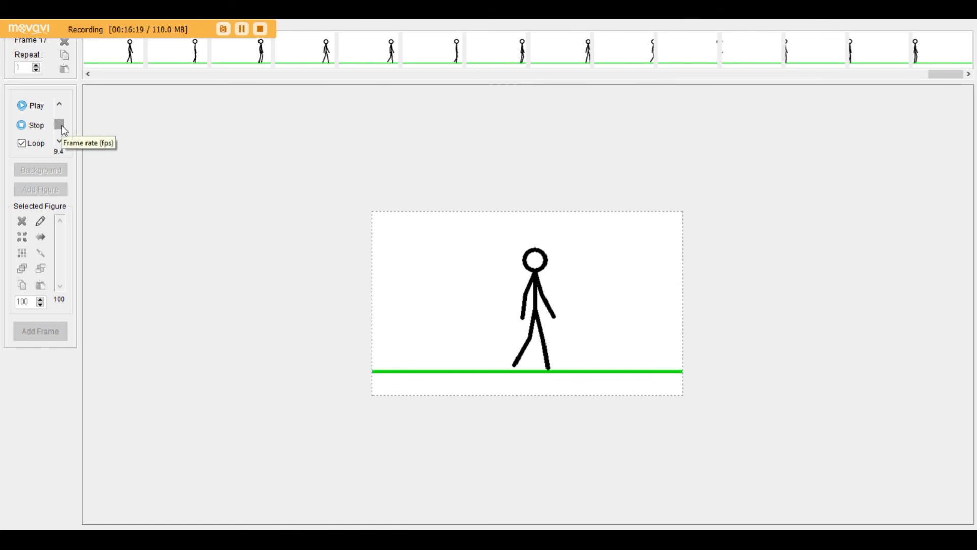
{"action": "left_click_drag", "start_coordinate": [63, 125], "coordinate": [59, 124]}
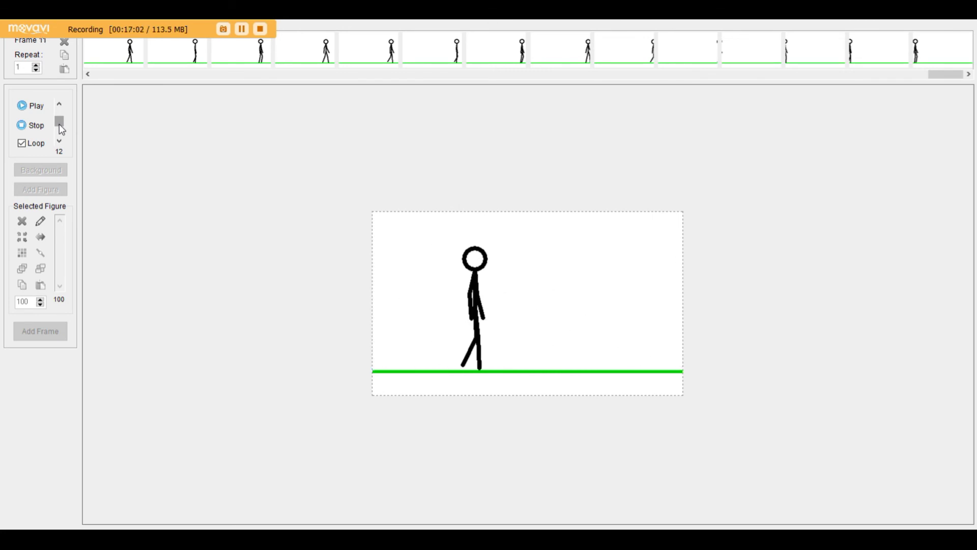
- Switch to the Droidz page in the browser, open the Vehicles category, and view the Apache Helicopter preview image
{"action": "key", "text": "alt+Tab"}
{"action": "scroll", "coordinate": [284, 356], "scroll_direction": "up", "scroll_amount": 5}
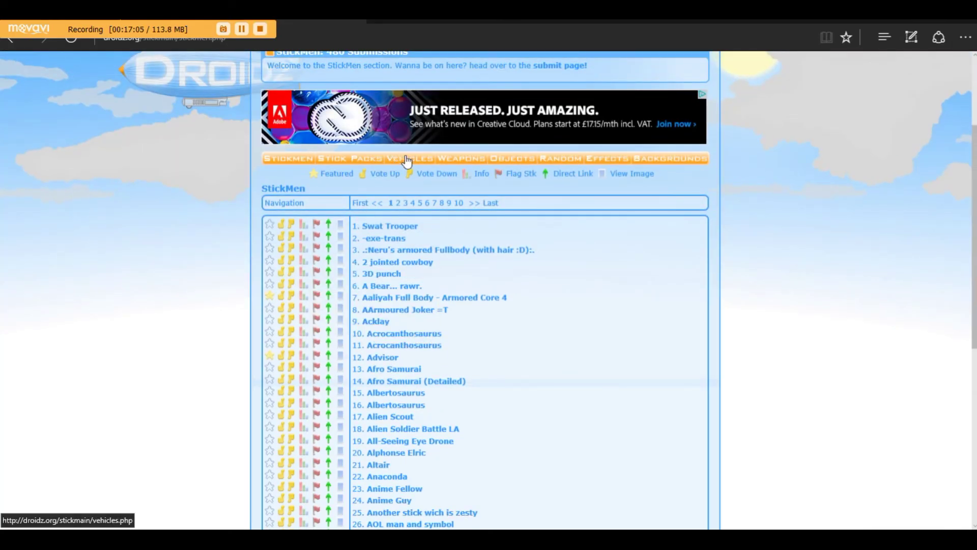
{"action": "left_click", "coordinate": [410, 159]}
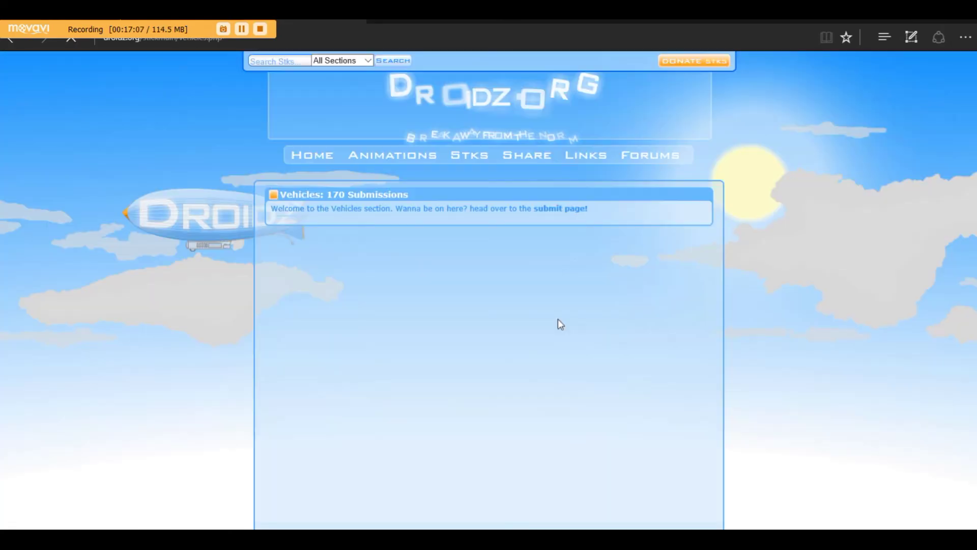
{"action": "scroll", "coordinate": [605, 341], "scroll_direction": "down", "scroll_amount": 4}
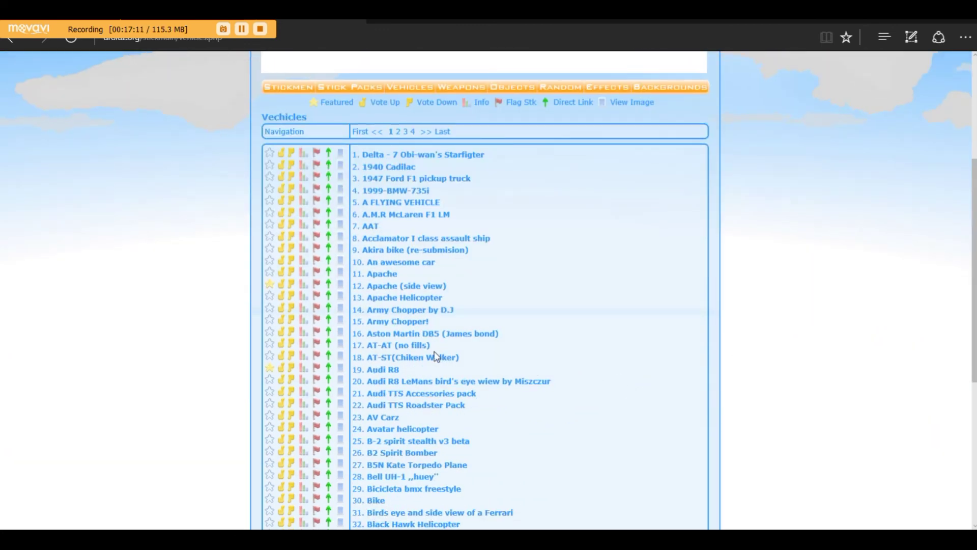
{"action": "left_click", "coordinate": [340, 296]}
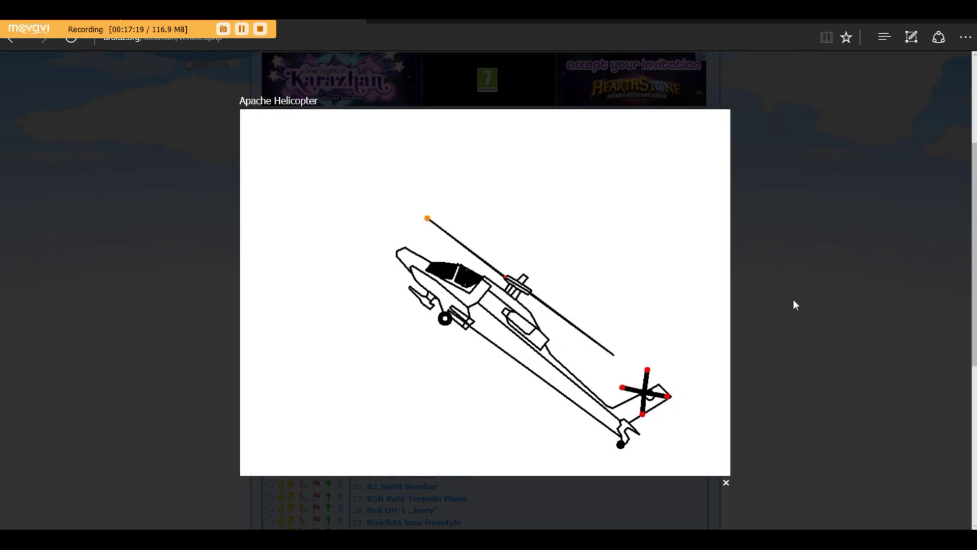
{"action": "left_click", "coordinate": [728, 484]}
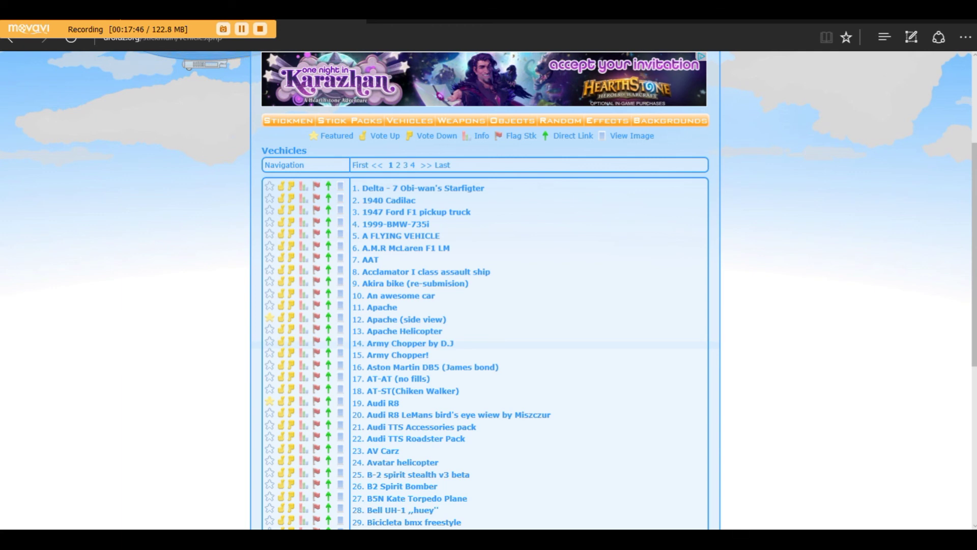
- Return to Pivot Animator and set the playing walking animation's frame rate to 33.3 fps
{"action": "key", "text": "alt+Tab"}
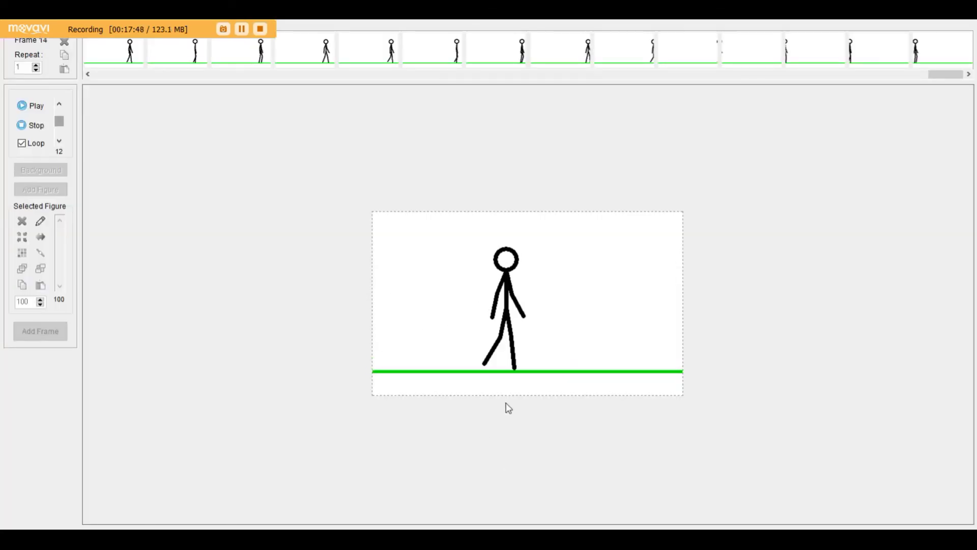
{"action": "left_click_drag", "start_coordinate": [64, 122], "coordinate": [57, 103]}
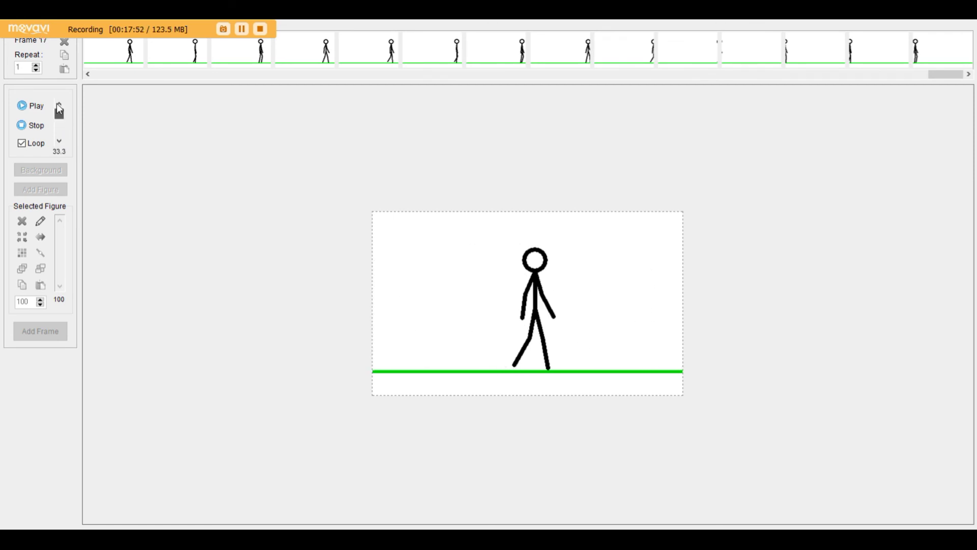